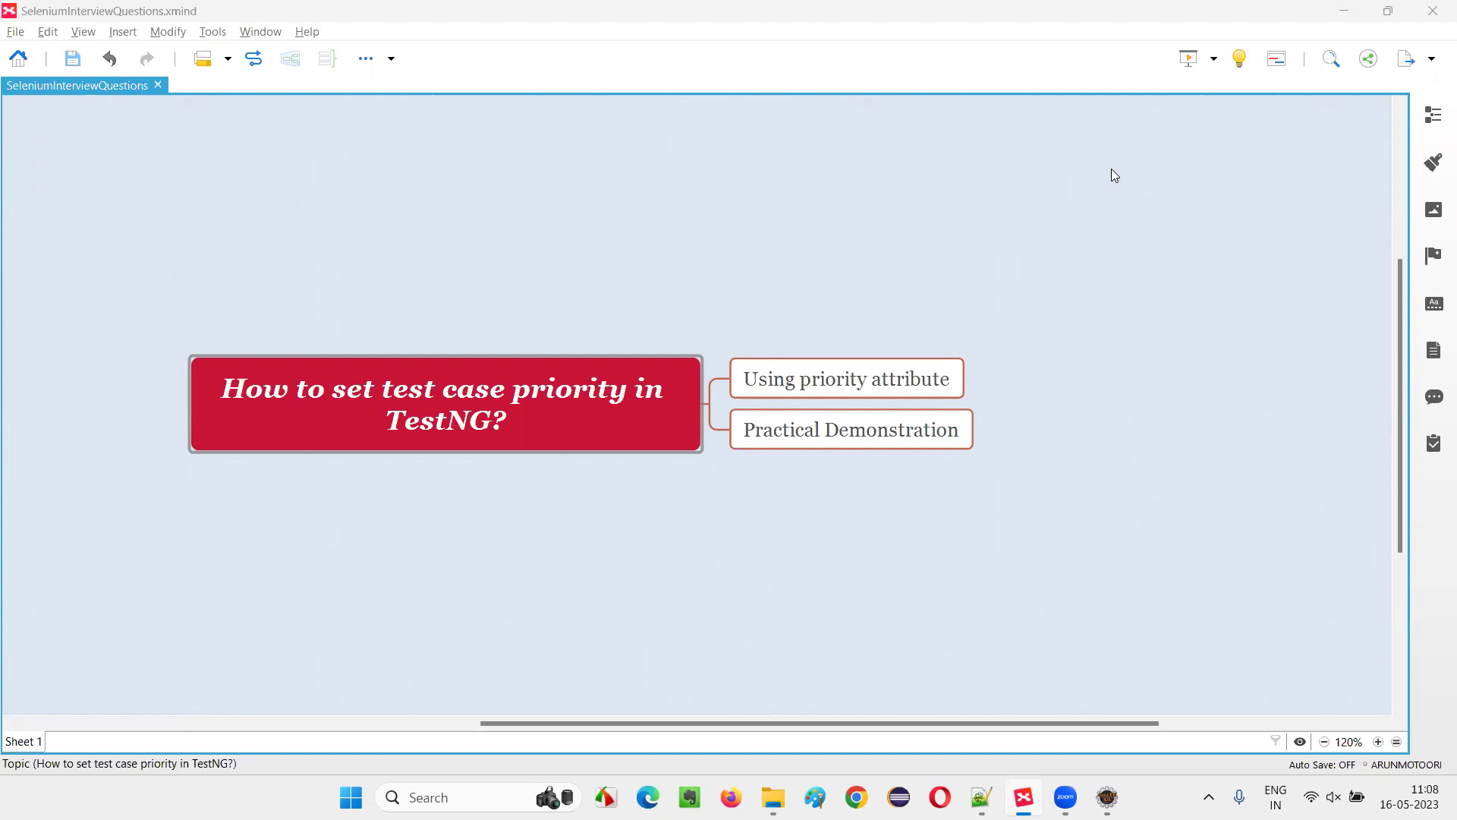
# Walk the mind map from the question topic to the Practical Demonstration subtopic.
pyautogui.click(335, 400)
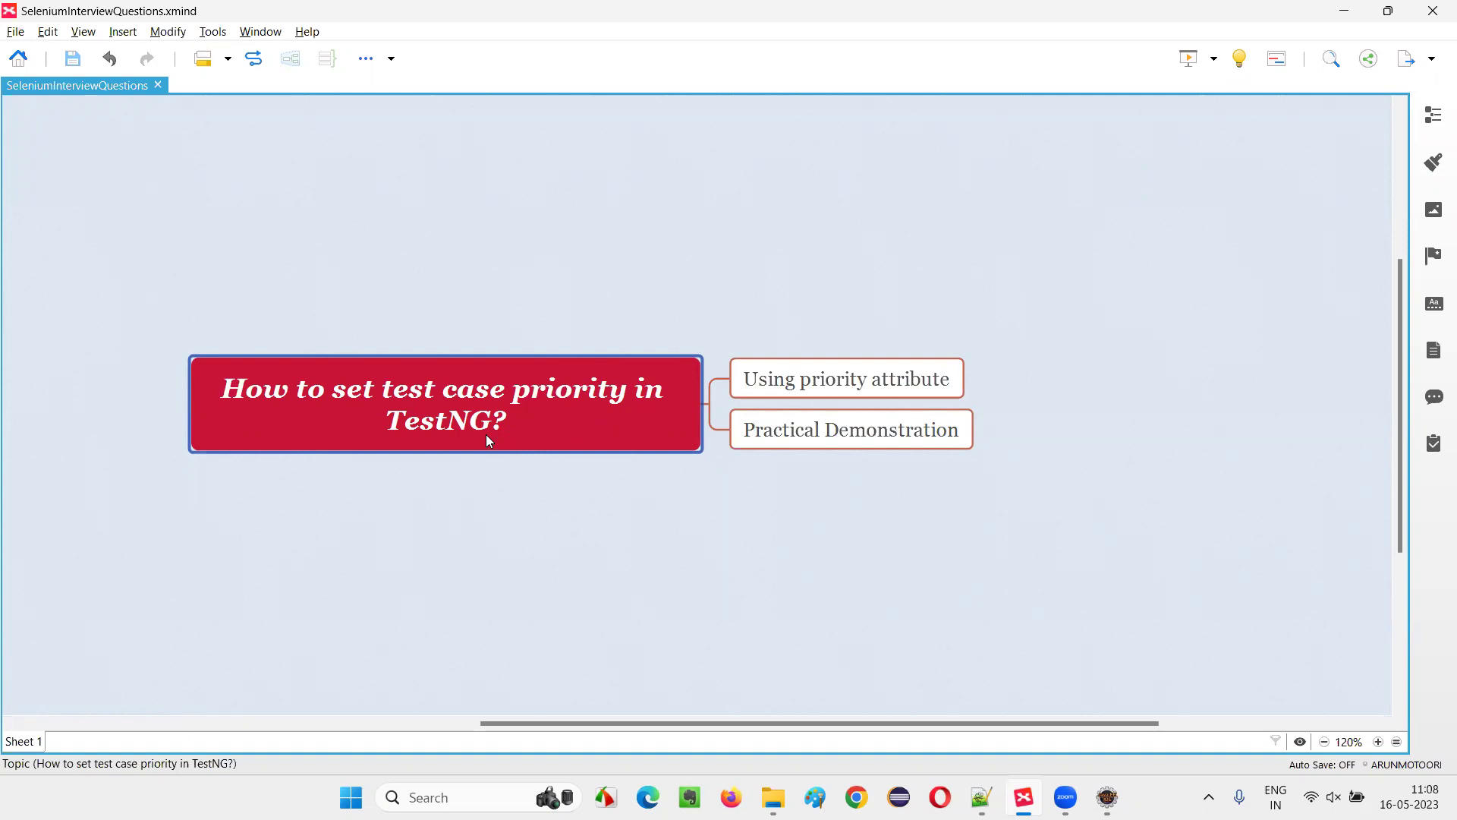
pyautogui.click(792, 379)
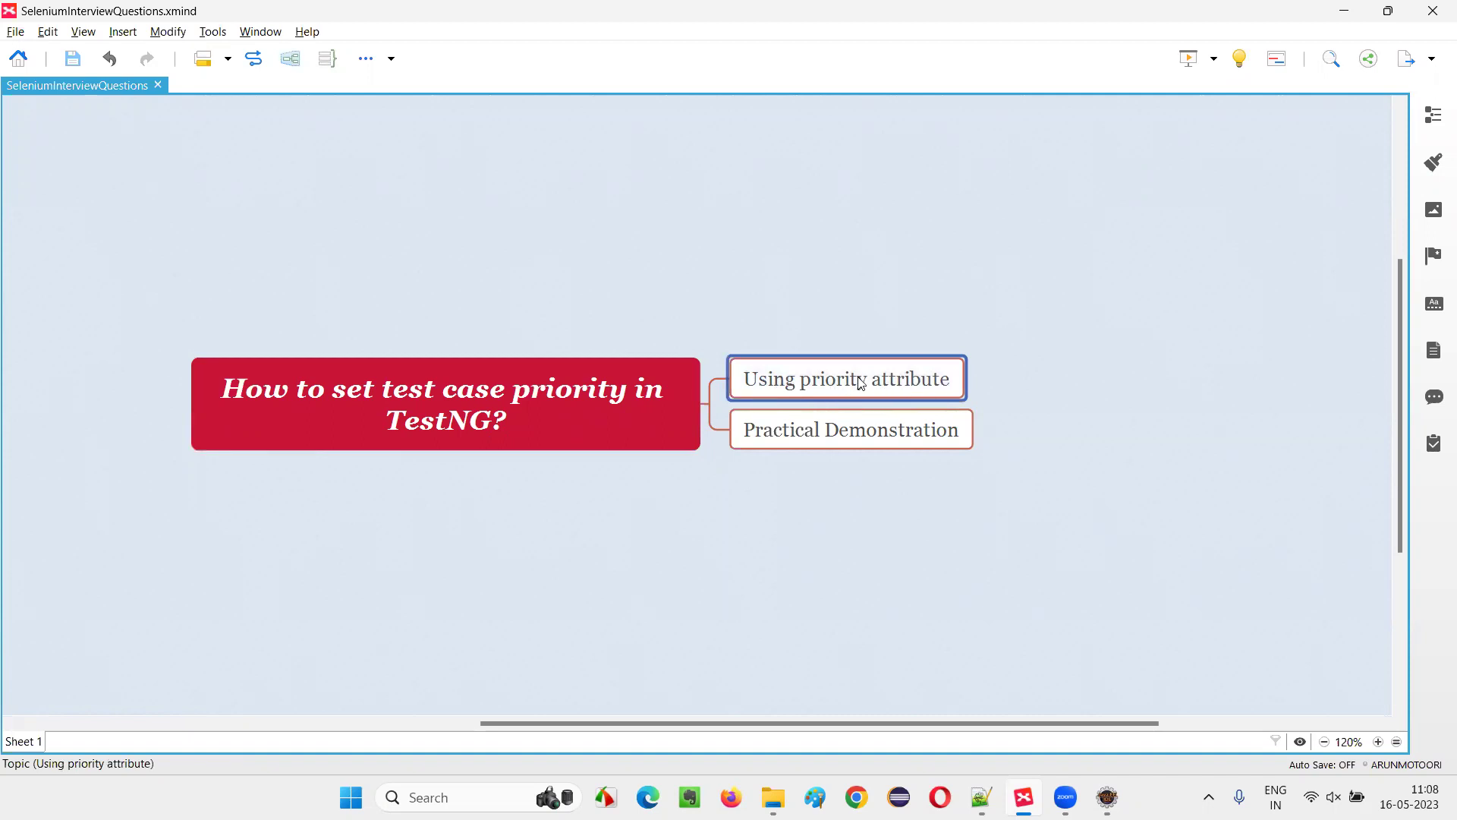
pyautogui.click(588, 407)
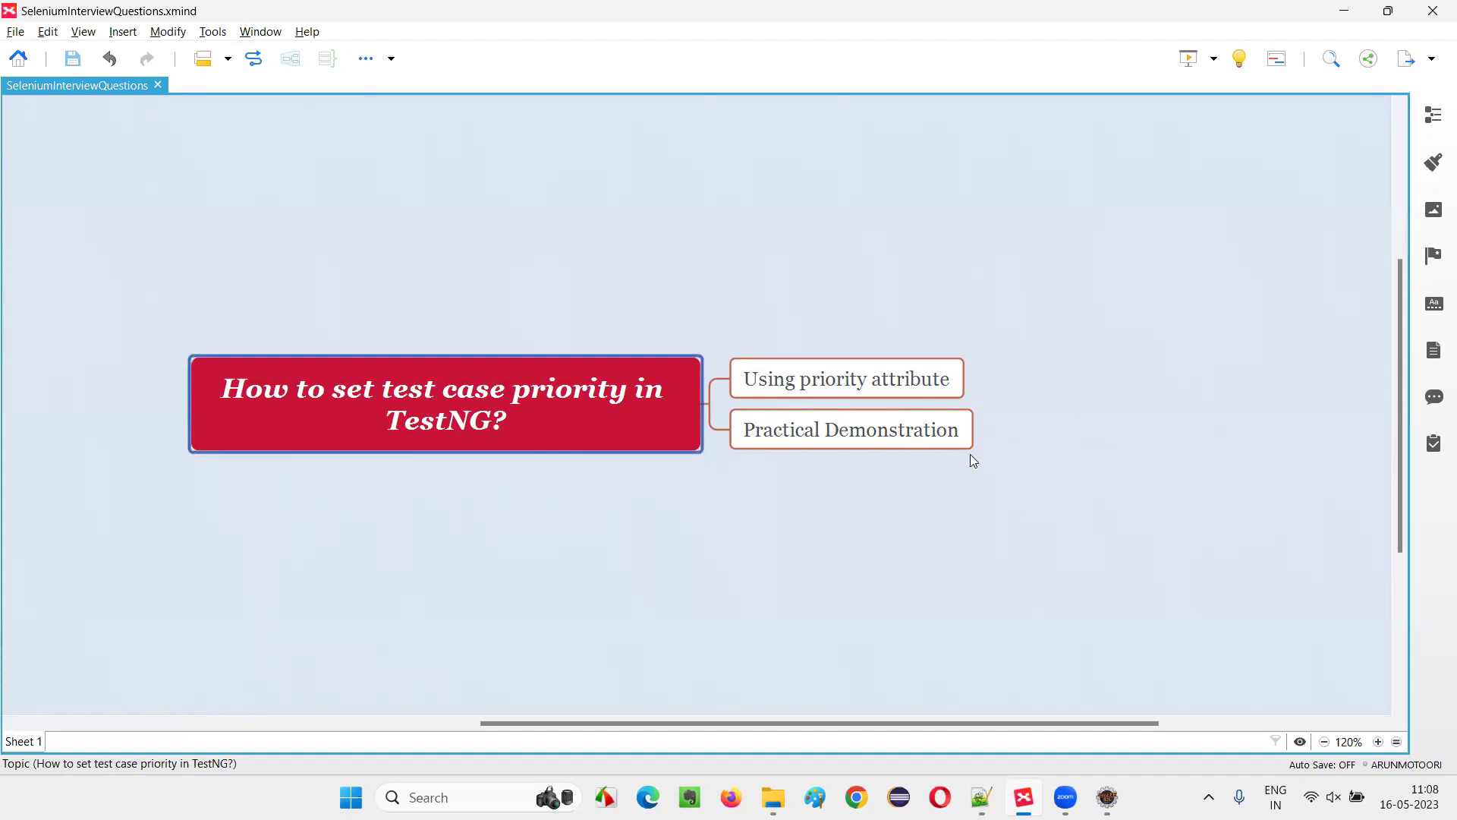
pyautogui.click(906, 427)
# Bring ClassOne.java forward in Eclipse and select the ClassOne class name.
pyautogui.click(1106, 797)
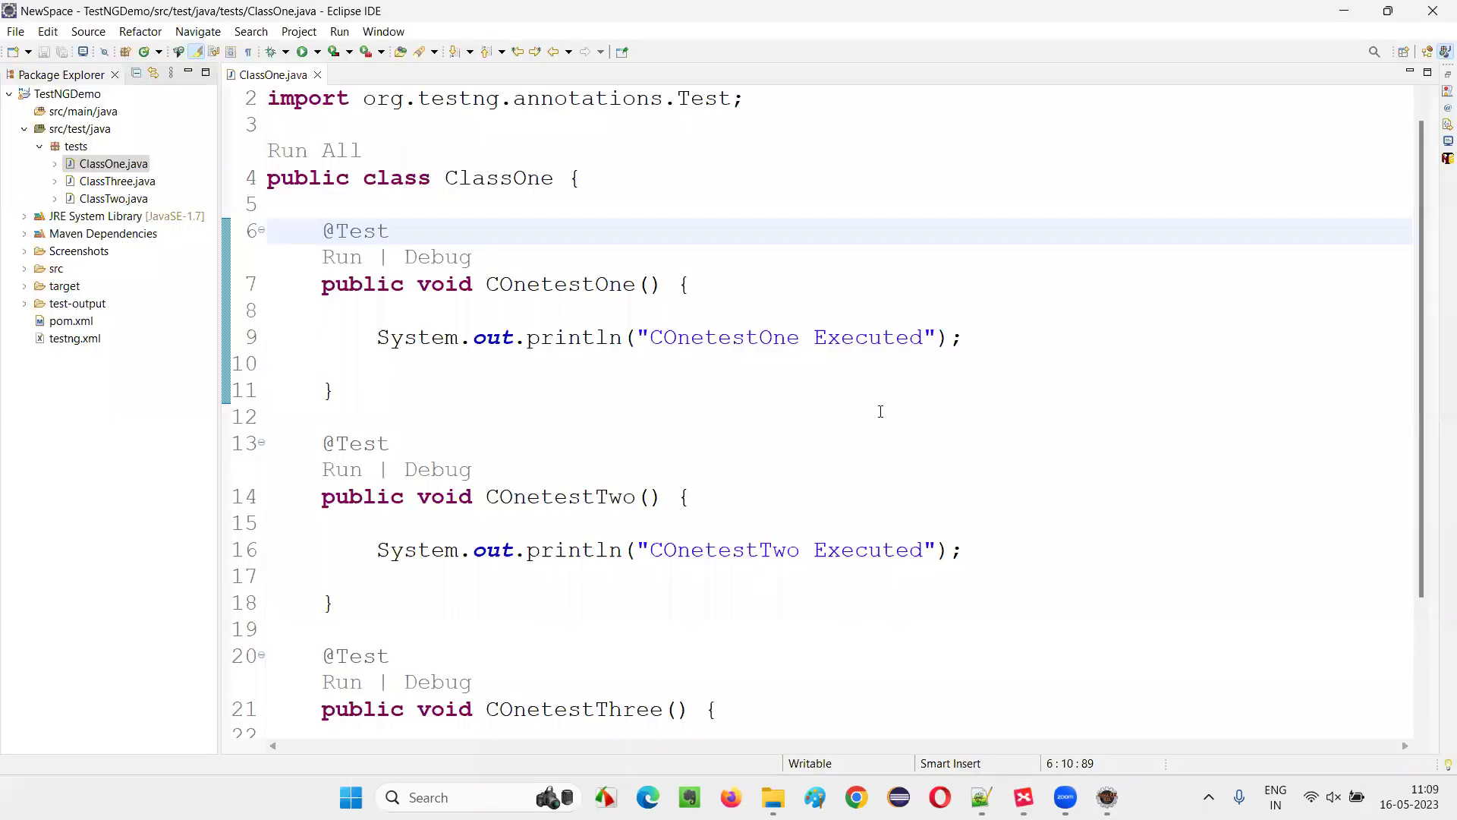
pyautogui.click(996, 244)
pyautogui.click(582, 178)
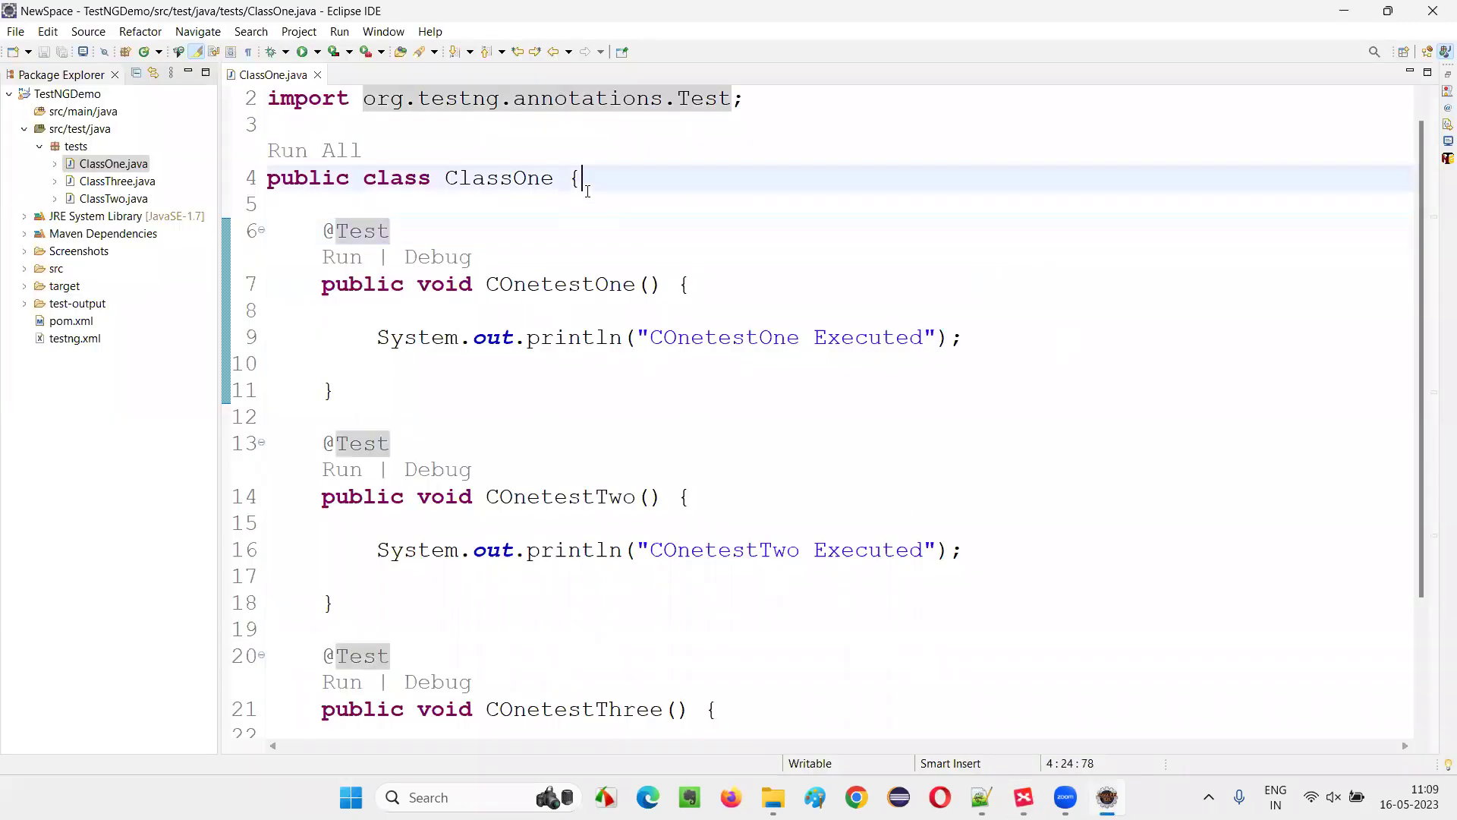
pyautogui.doubleClick(499, 177)
pyautogui.scroll(-1, 760, 215)
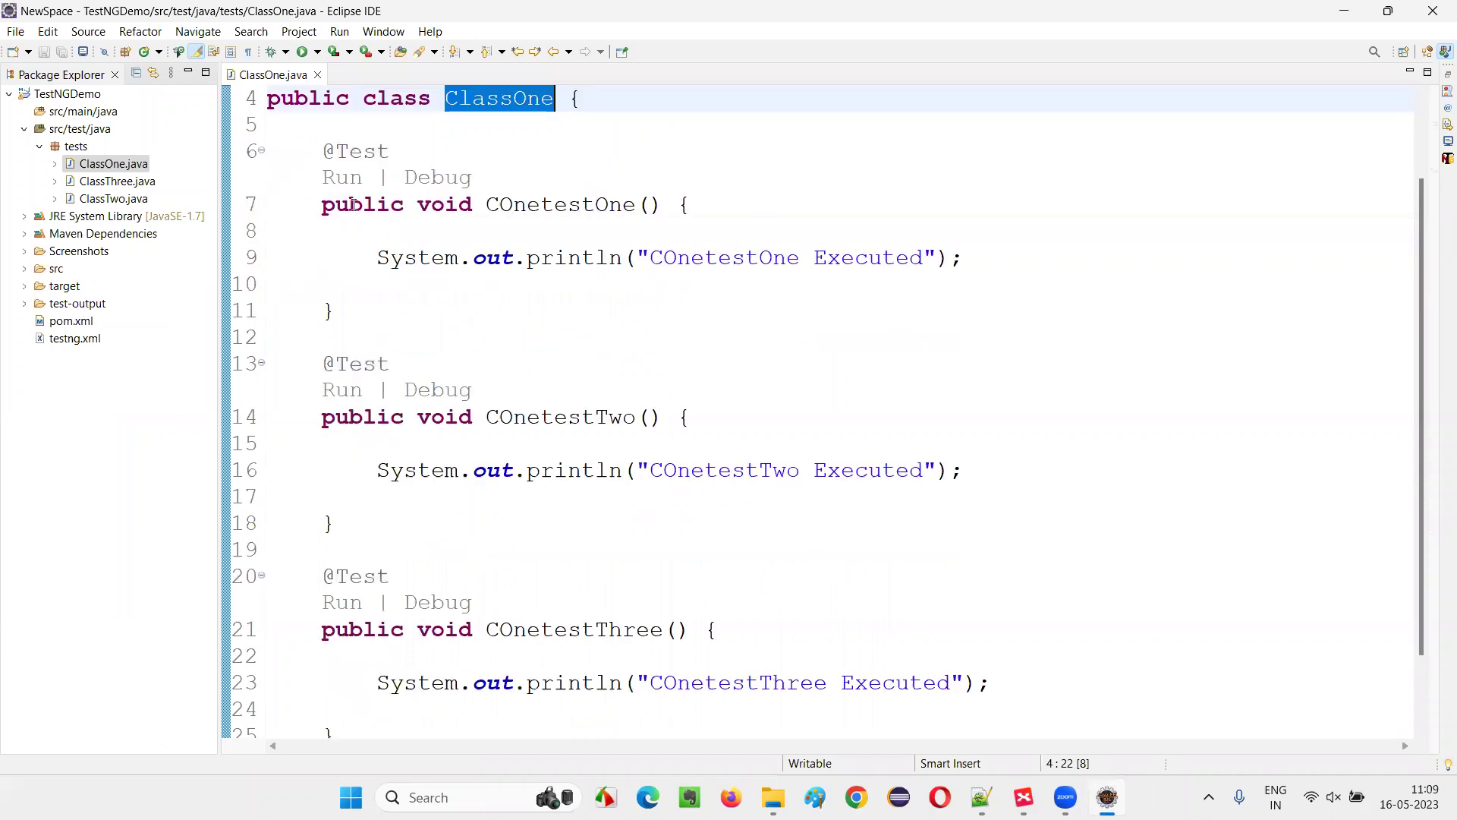
pyautogui.moveTo(273, 127); pyautogui.dragTo(410, 306)
pyautogui.moveTo(322, 363); pyautogui.dragTo(342, 644)
pyautogui.scroll(-1, 483, 478)
pyautogui.scroll(3, 489, 426)
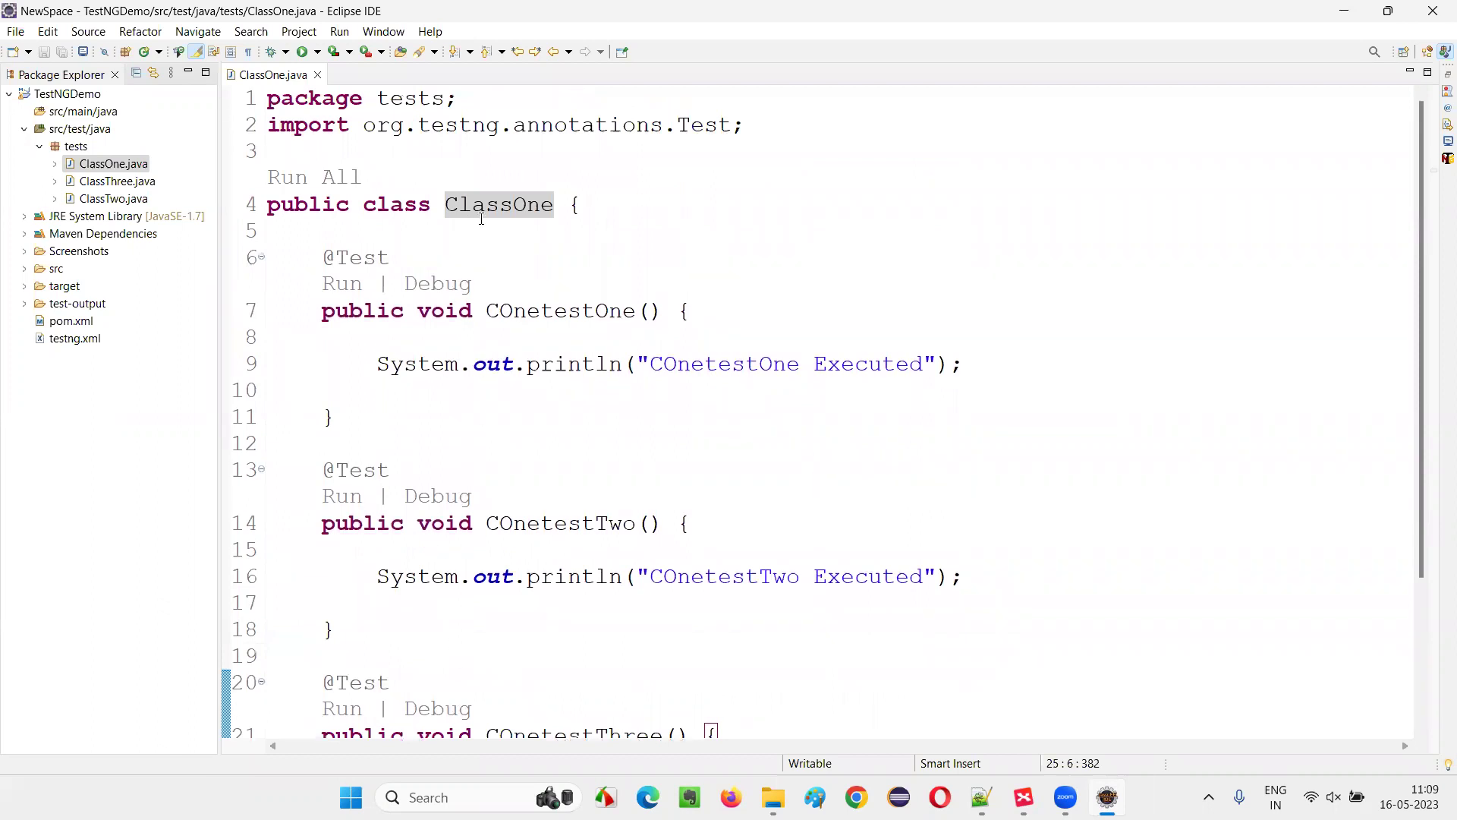
pyautogui.click(390, 470)
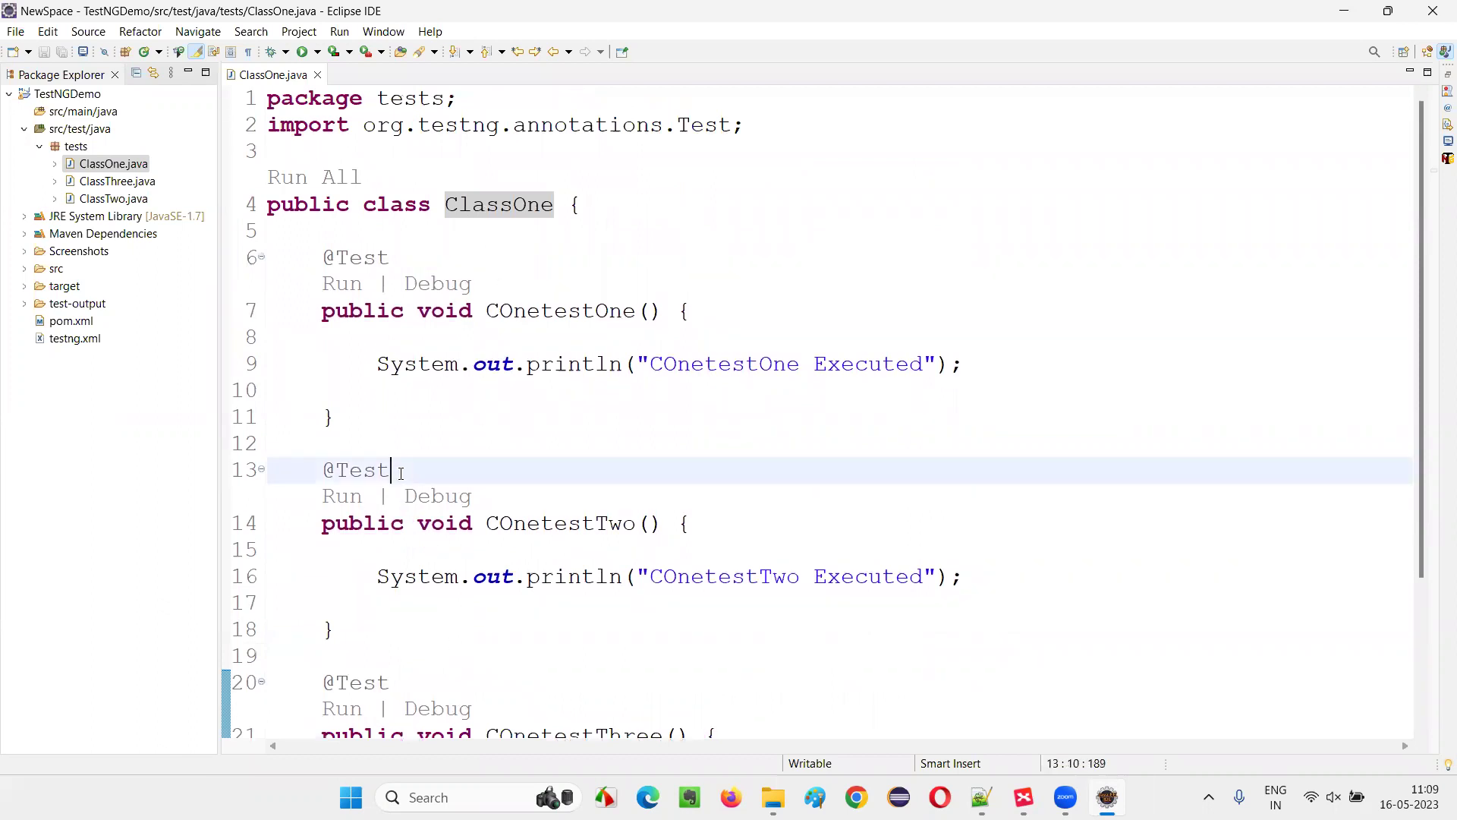
pyautogui.moveTo(486, 523); pyautogui.dragTo(638, 523)
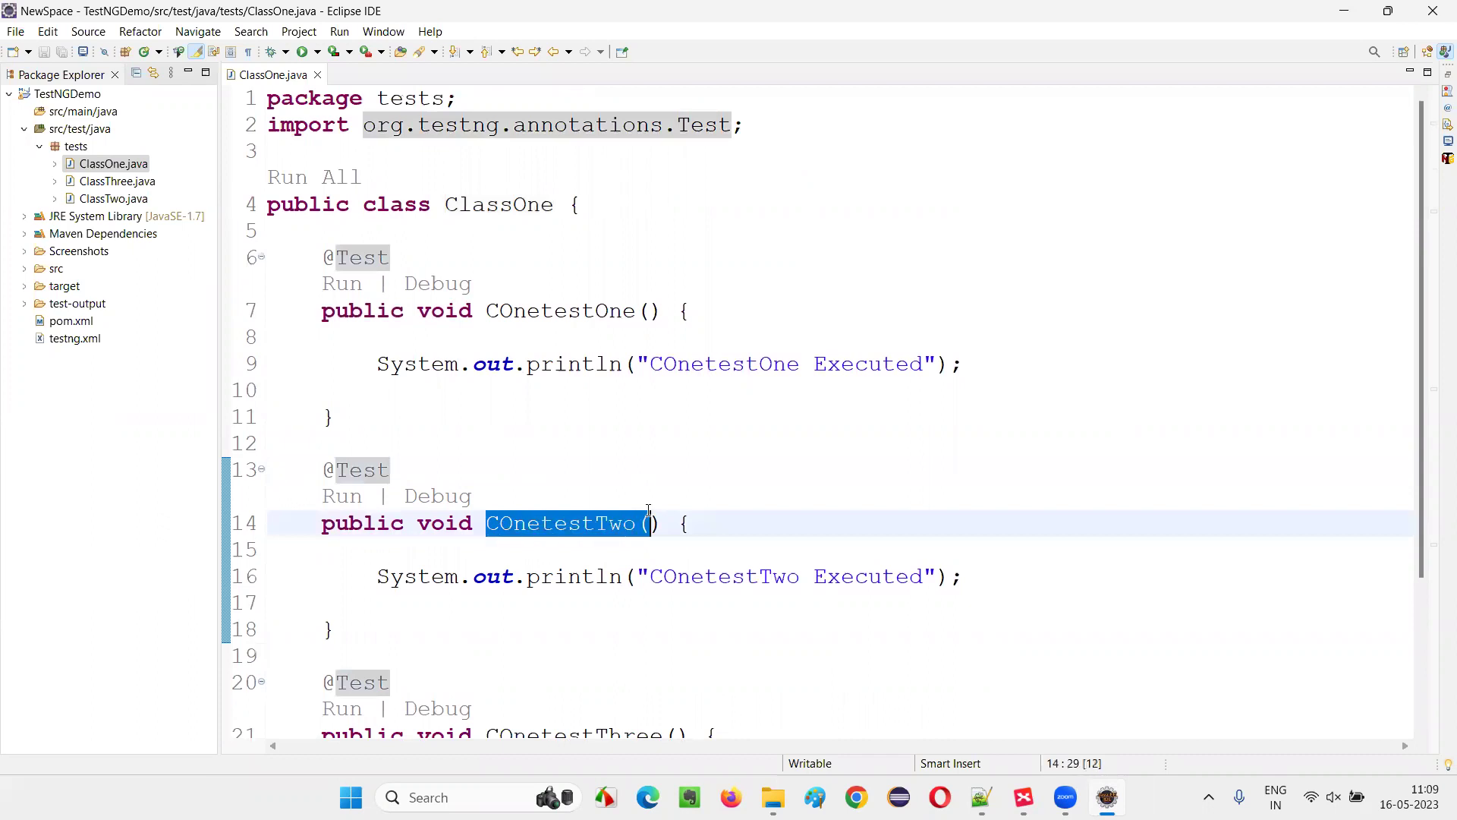
pyautogui.click(683, 522)
pyautogui.click(480, 470)
pyautogui.write('(')
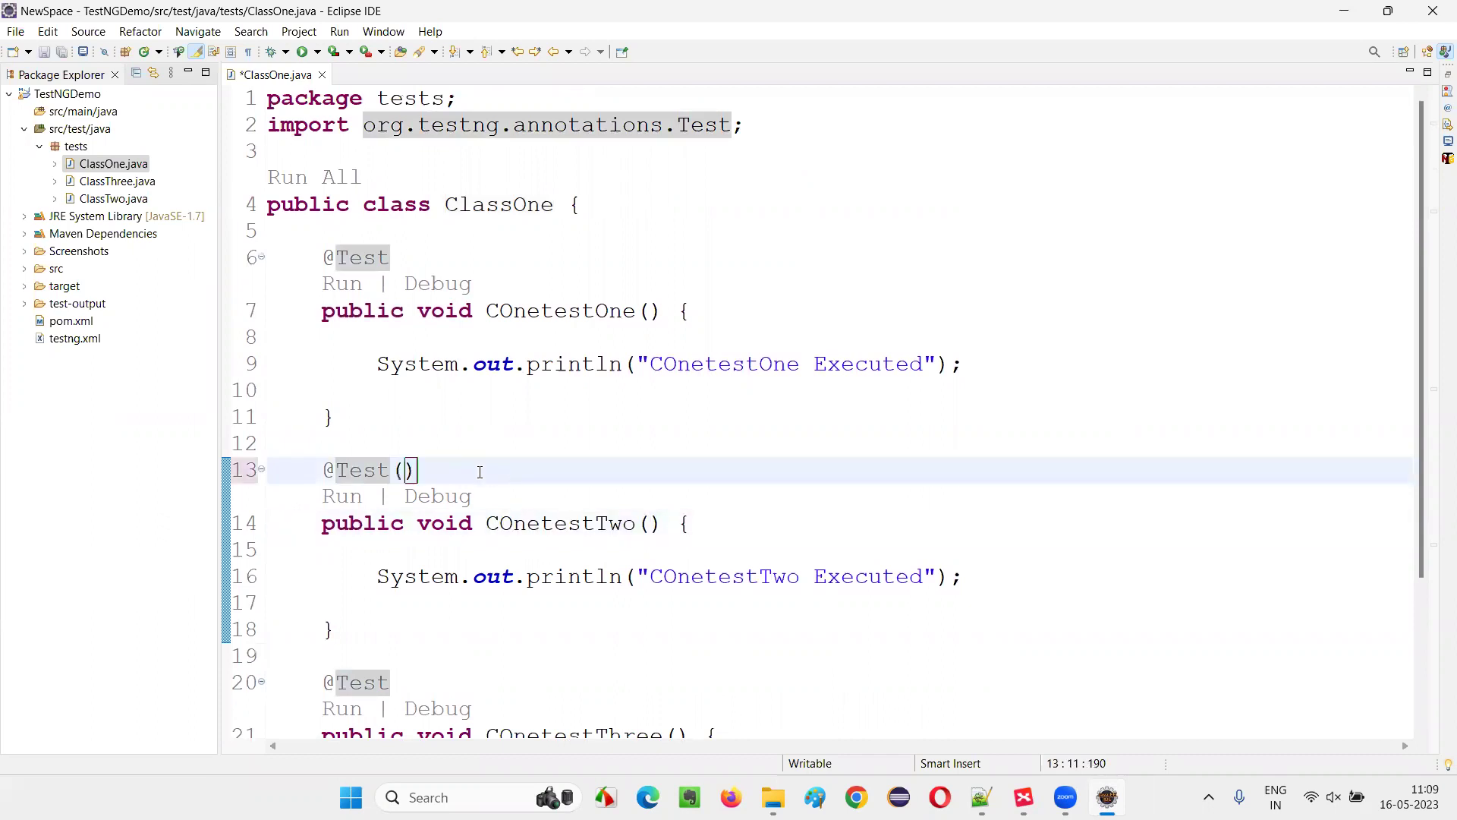
pyautogui.write('prio')
pyautogui.press('BackSpace')
pyautogui.press('BackSpace')
pyautogui.write('iori')
pyautogui.write('ty=1')
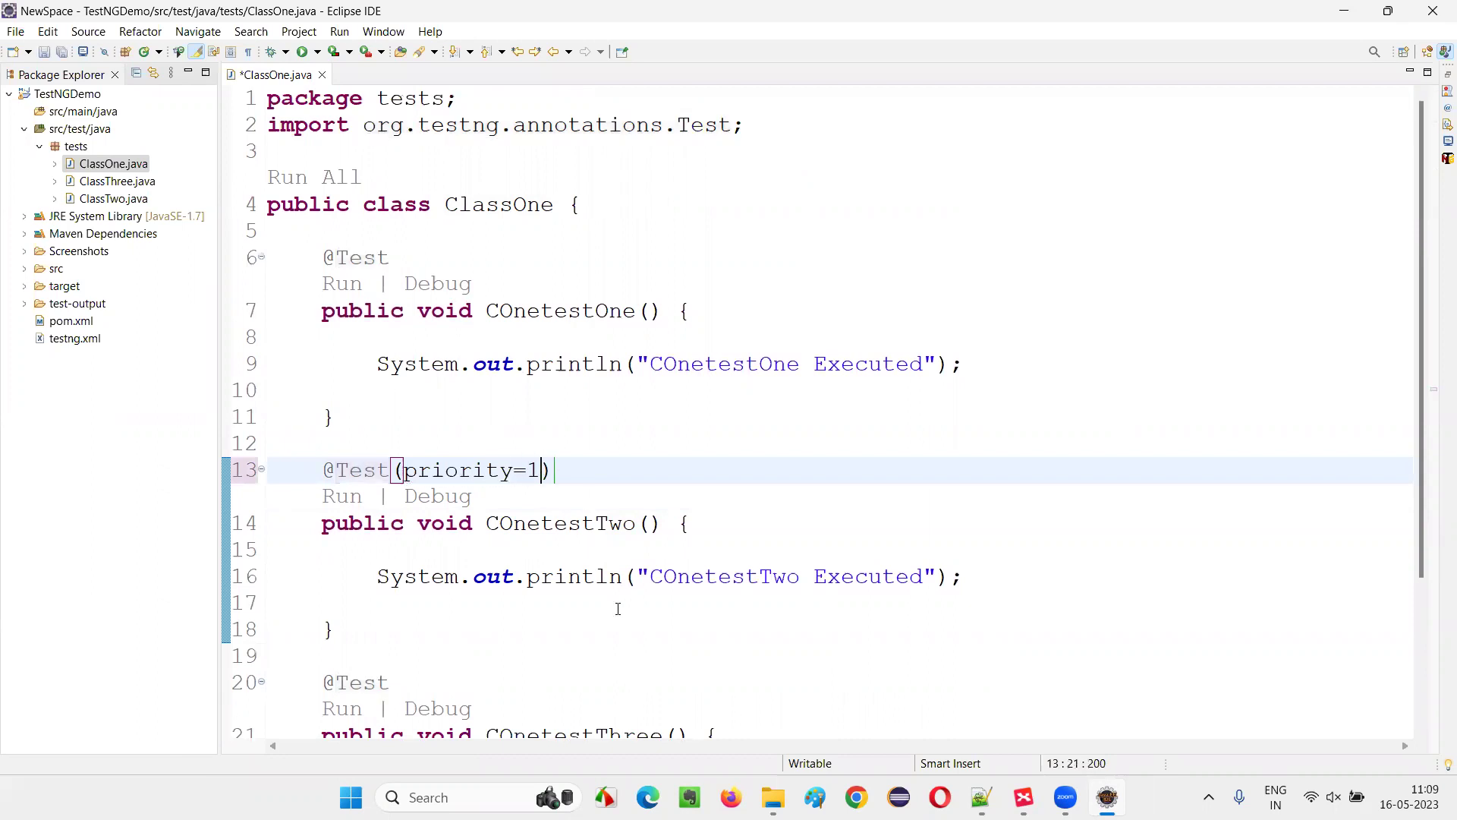
# Review the edited COnetestTwo method and clear the selection.
pyautogui.click(336, 629)
pyautogui.click(488, 523)
pyautogui.doubleClick(546, 522)
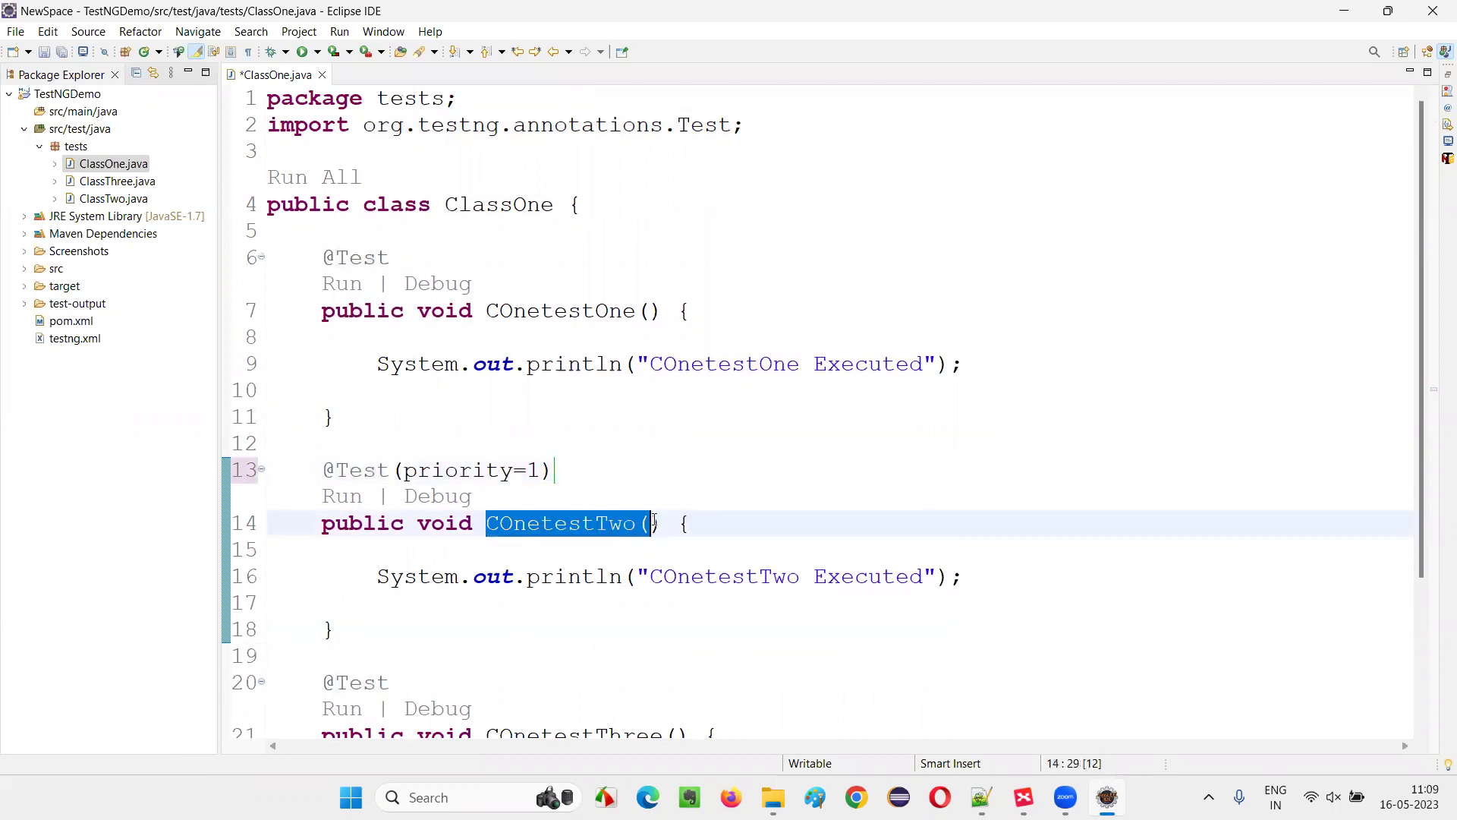
pyautogui.click(683, 470)
pyautogui.scroll(-1, 447, 535)
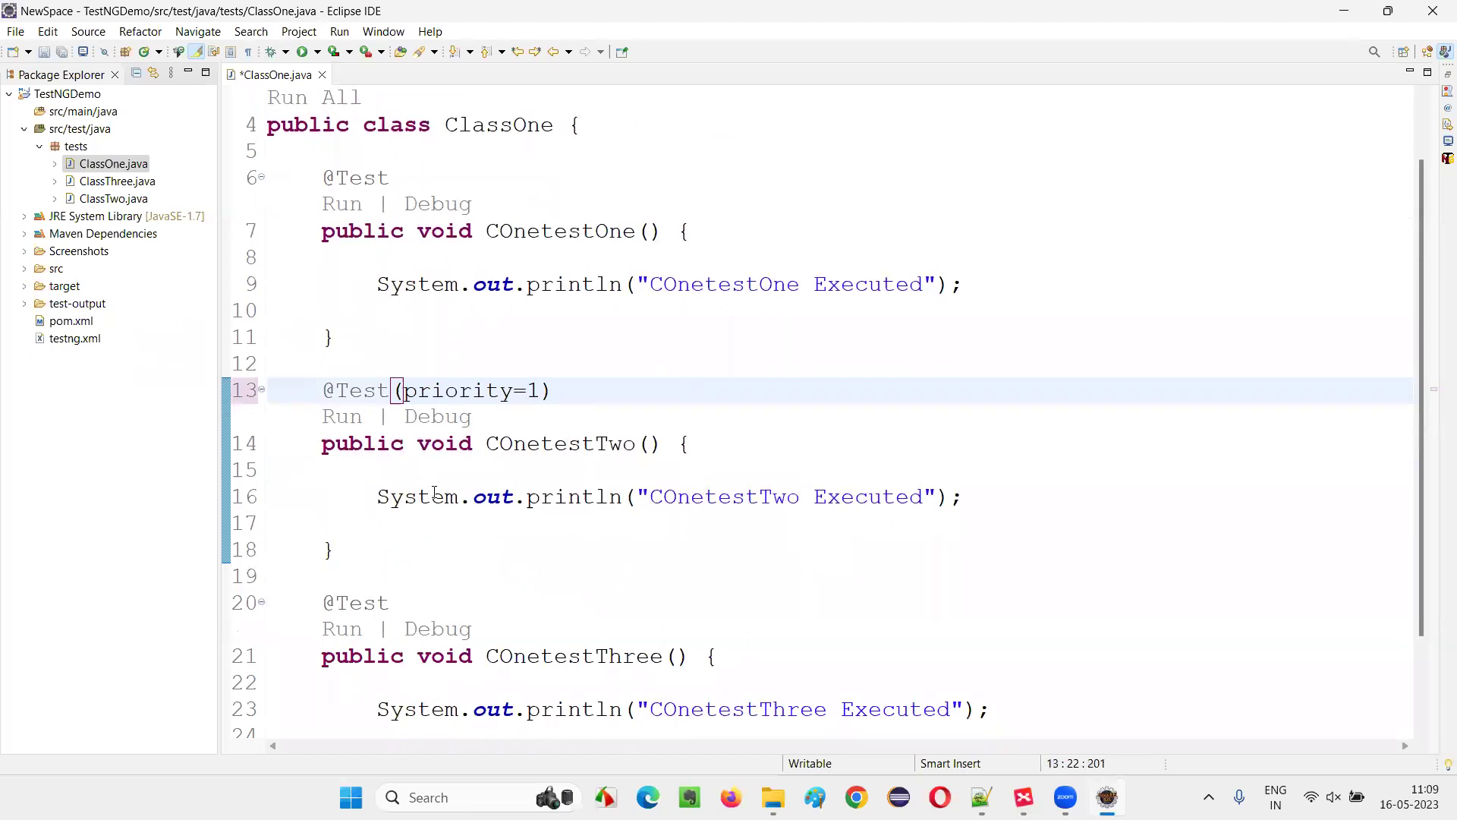
pyautogui.scroll(-1, 447, 535)
pyautogui.scroll(2, 446, 536)
pyautogui.click(555, 258)
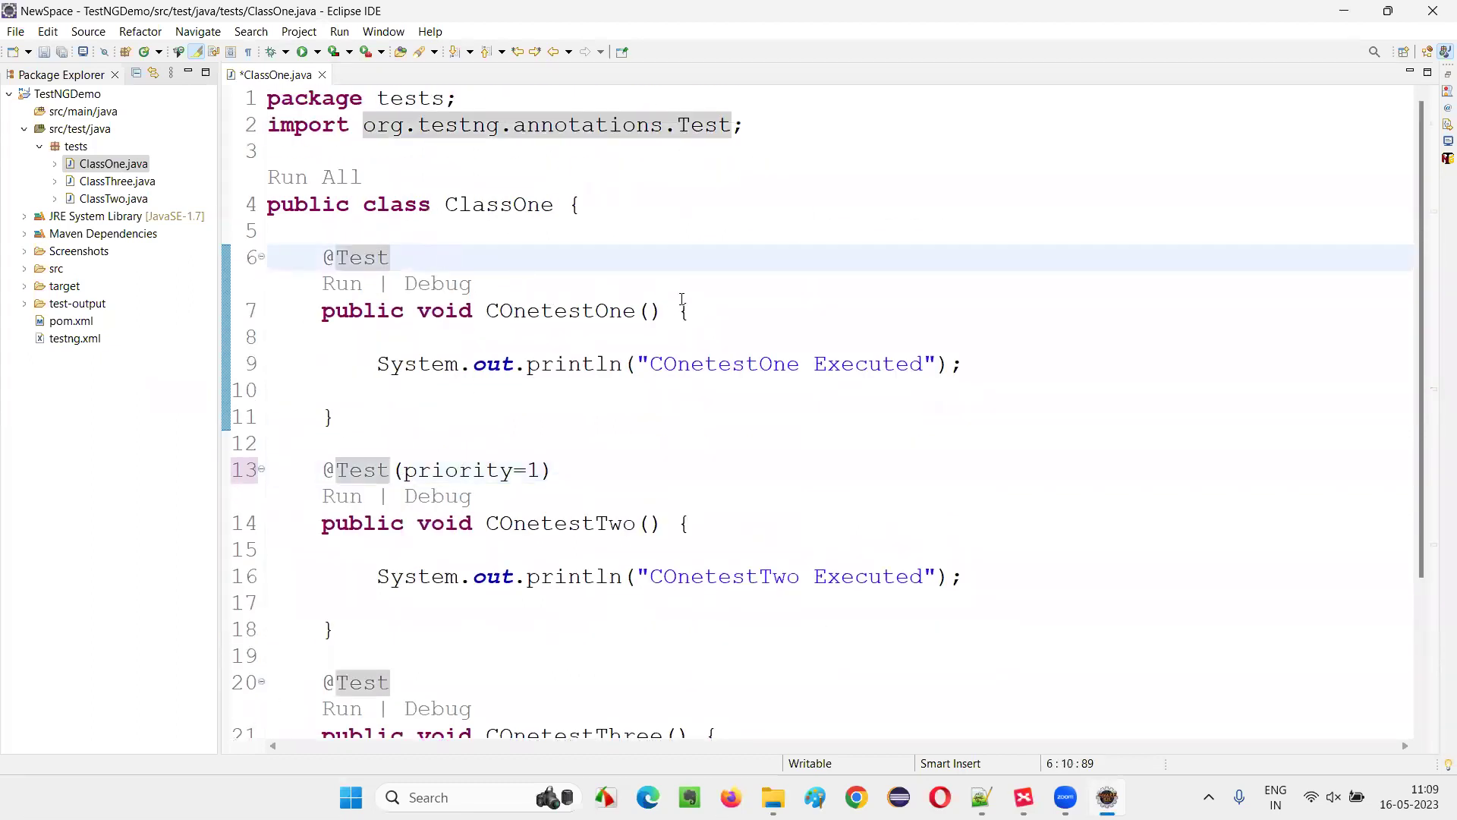
pyautogui.write('(p')
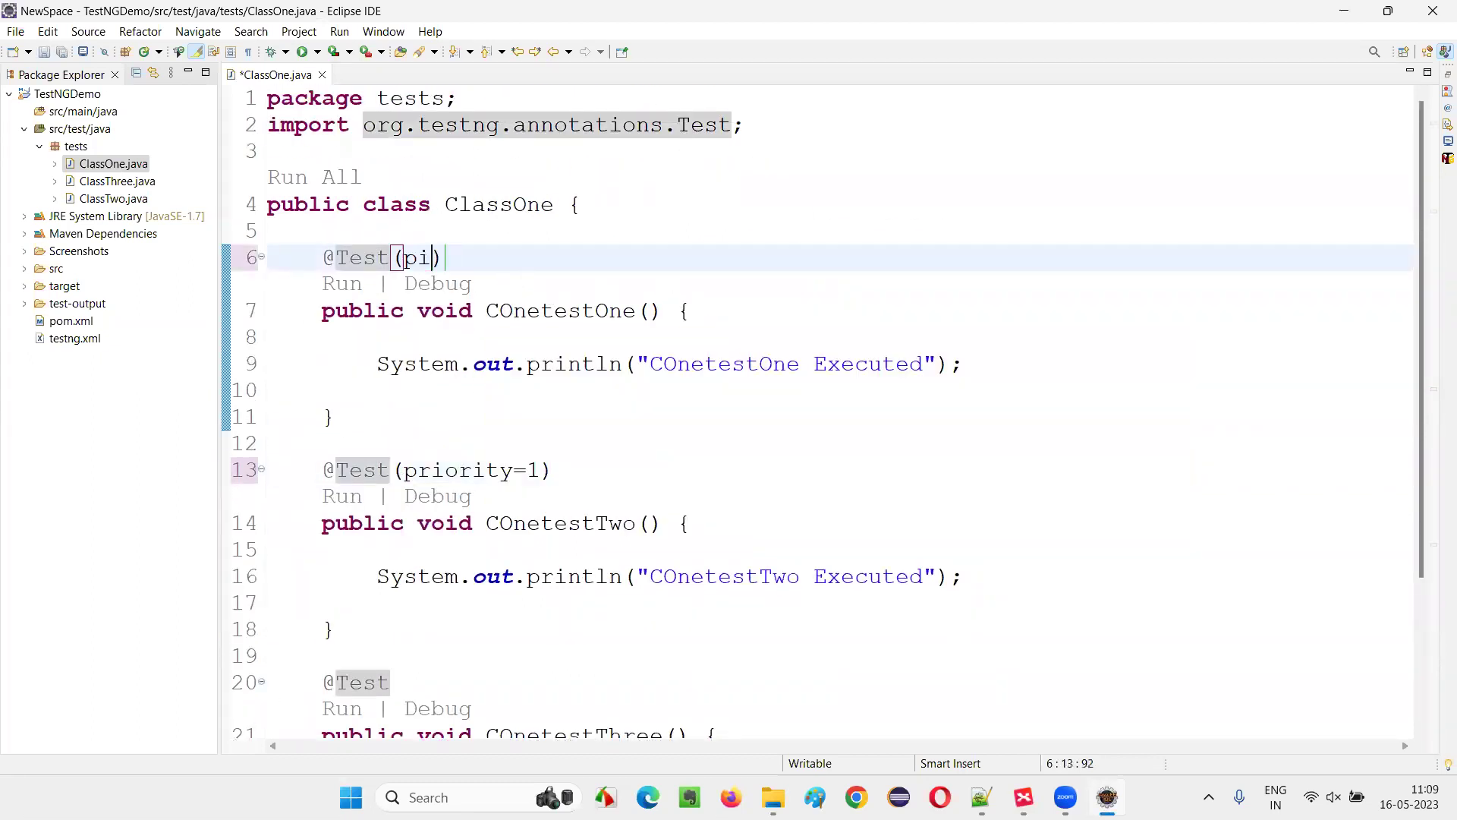
pyautogui.write('riority')
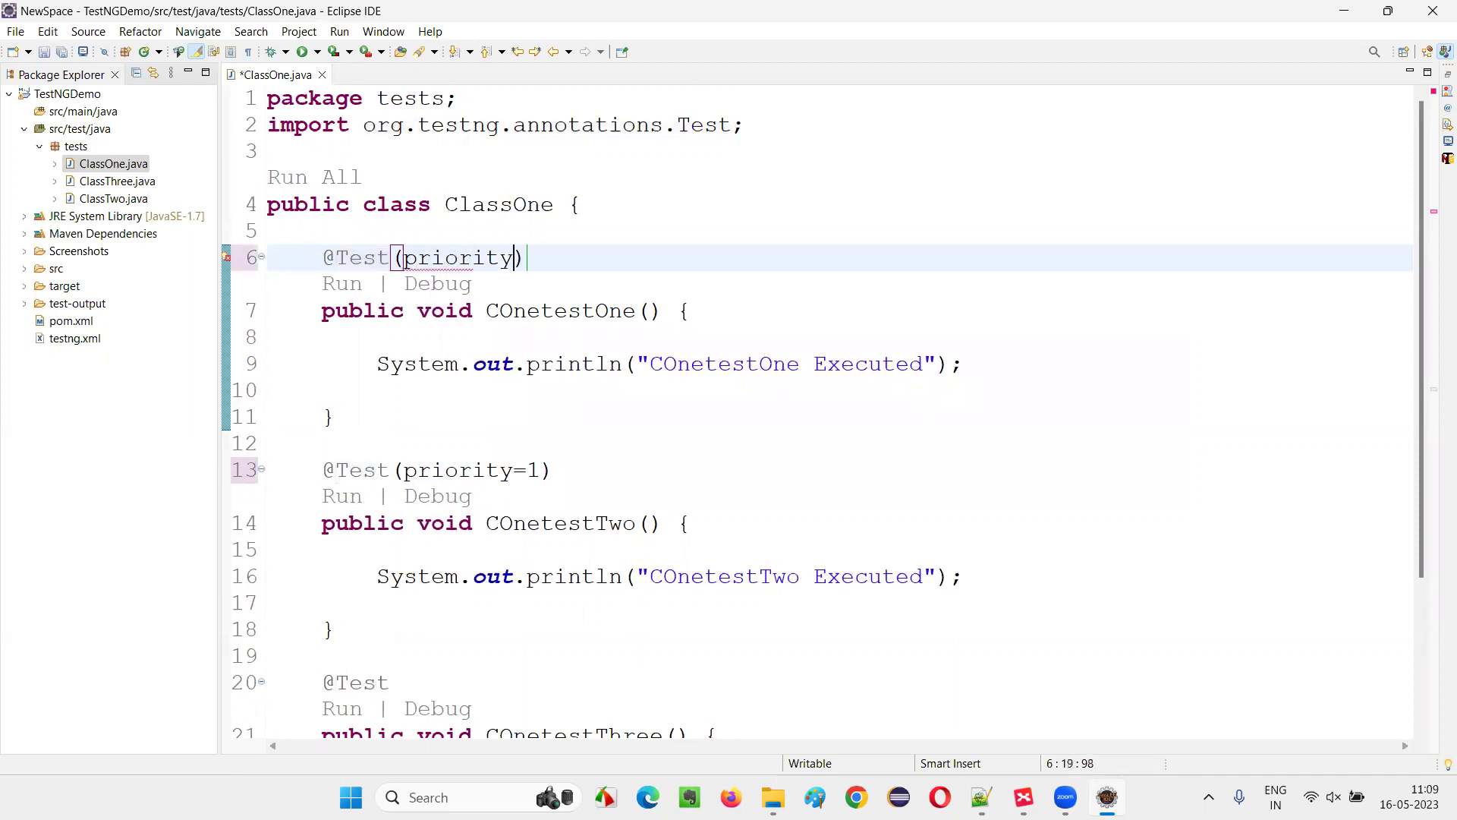
pyautogui.write('=2')
pyautogui.moveTo(396, 470); pyautogui.dragTo(553, 470)
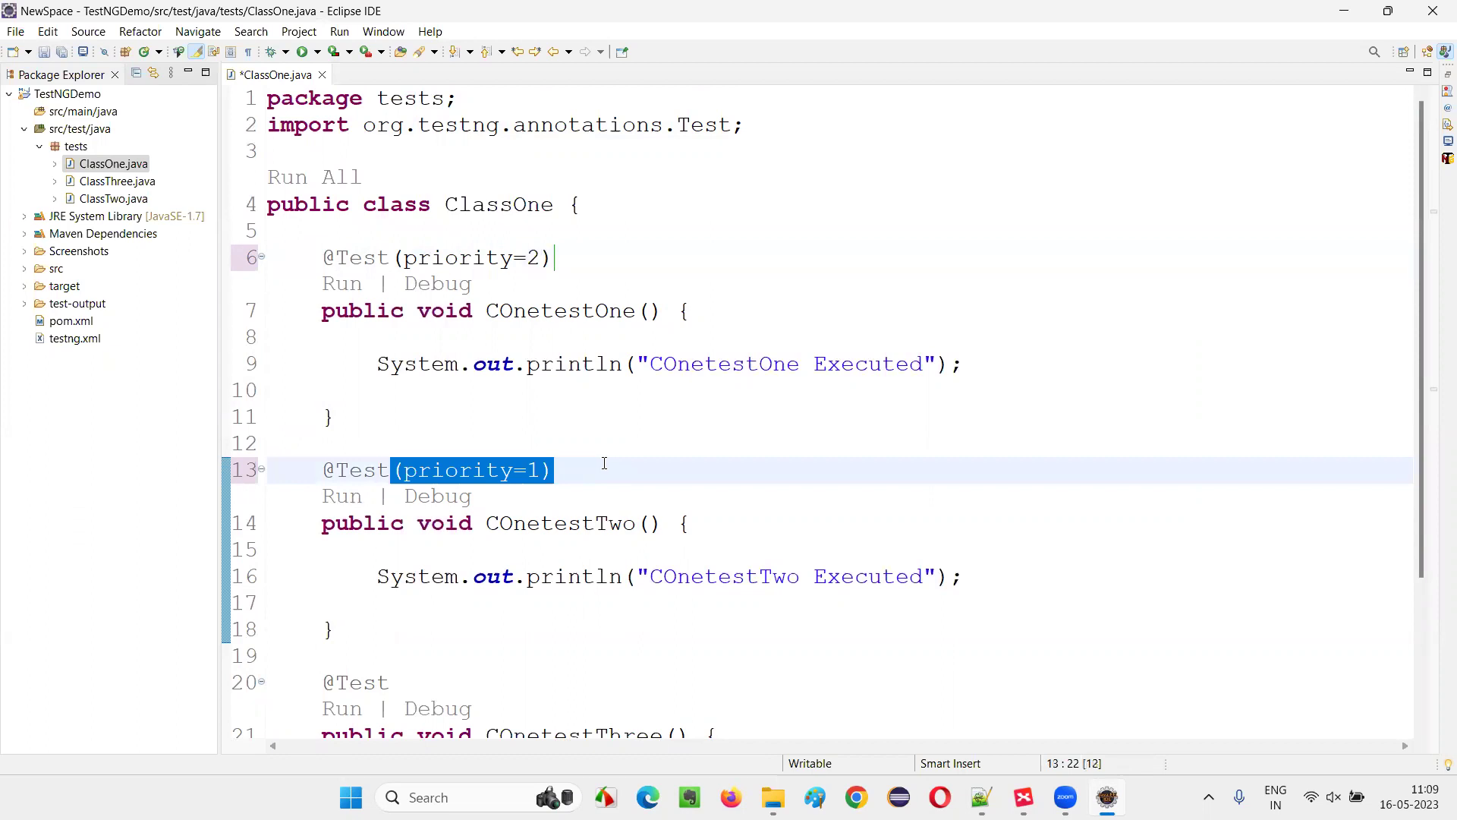
pyautogui.moveTo(323, 470); pyautogui.dragTo(336, 630)
pyautogui.click(336, 629)
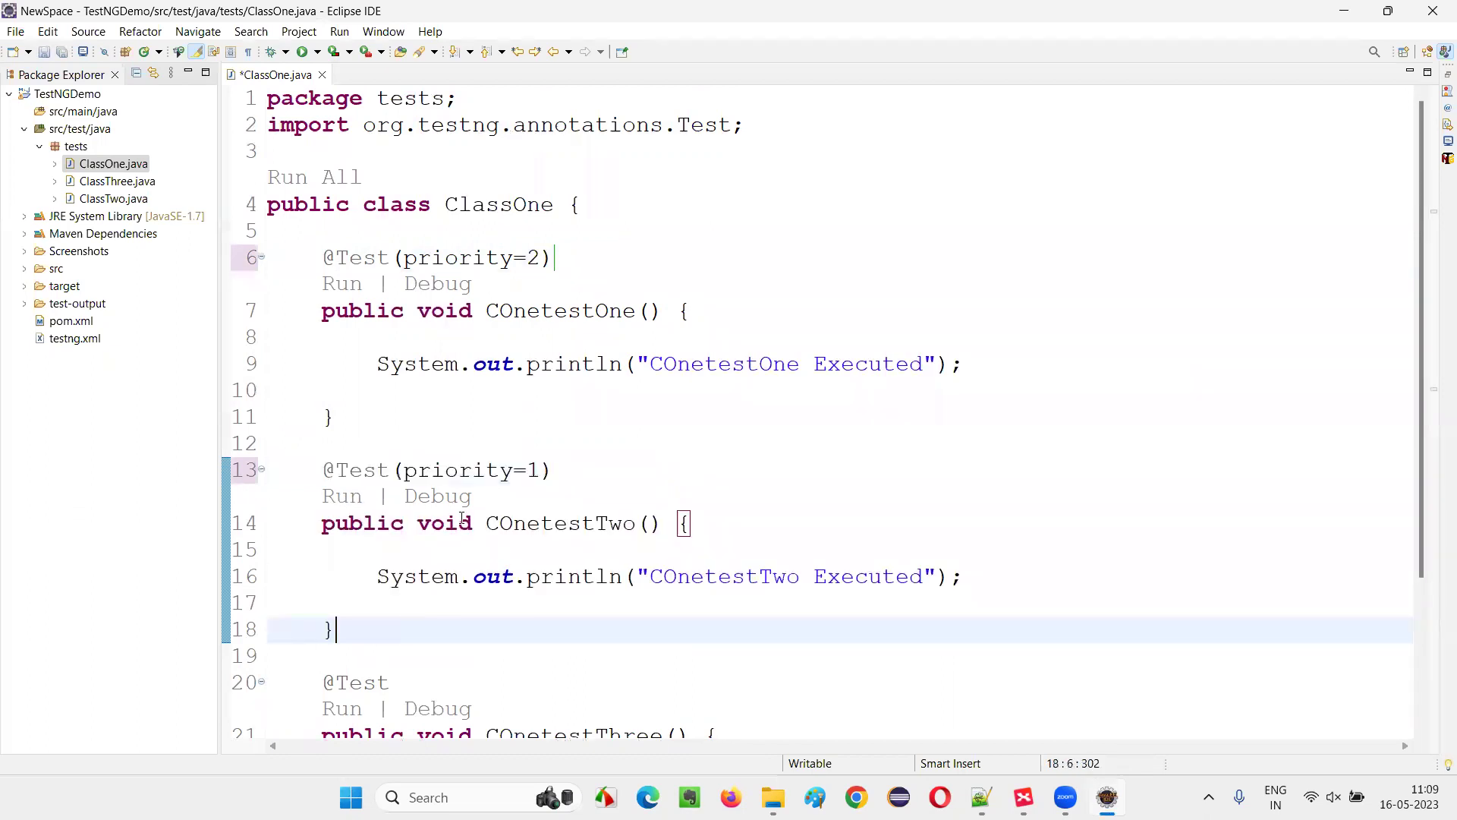
# Compare the COnetestTwo signature against COnetestOne's priority=2 setting.
pyautogui.click(486, 523)
pyautogui.moveTo(486, 523); pyautogui.dragTo(704, 522)
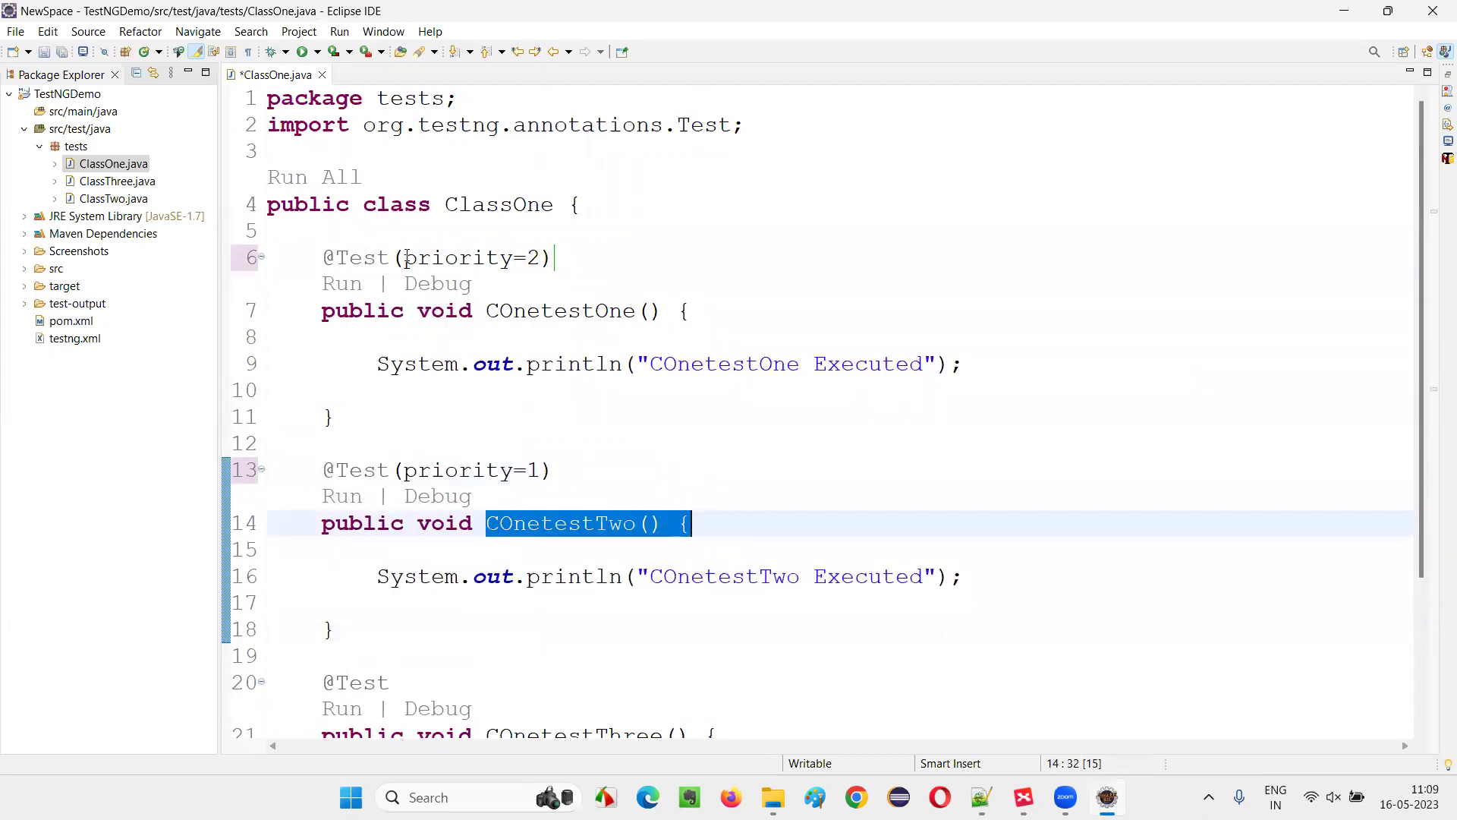
pyautogui.moveTo(396, 258); pyautogui.dragTo(553, 258)
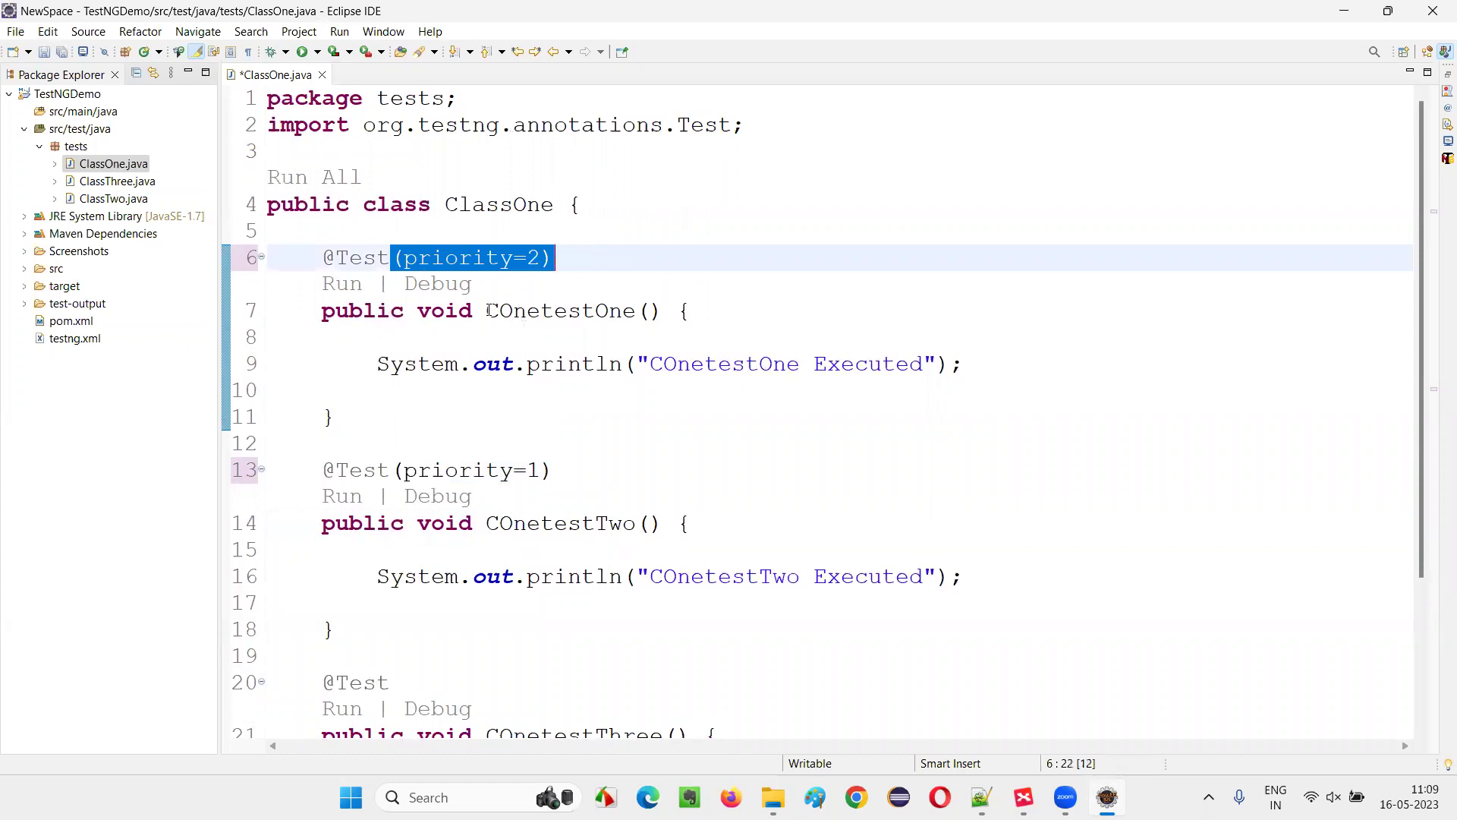
pyautogui.moveTo(486, 310); pyautogui.dragTo(693, 310)
pyautogui.click(693, 310)
pyautogui.scroll(-3, 693, 309)
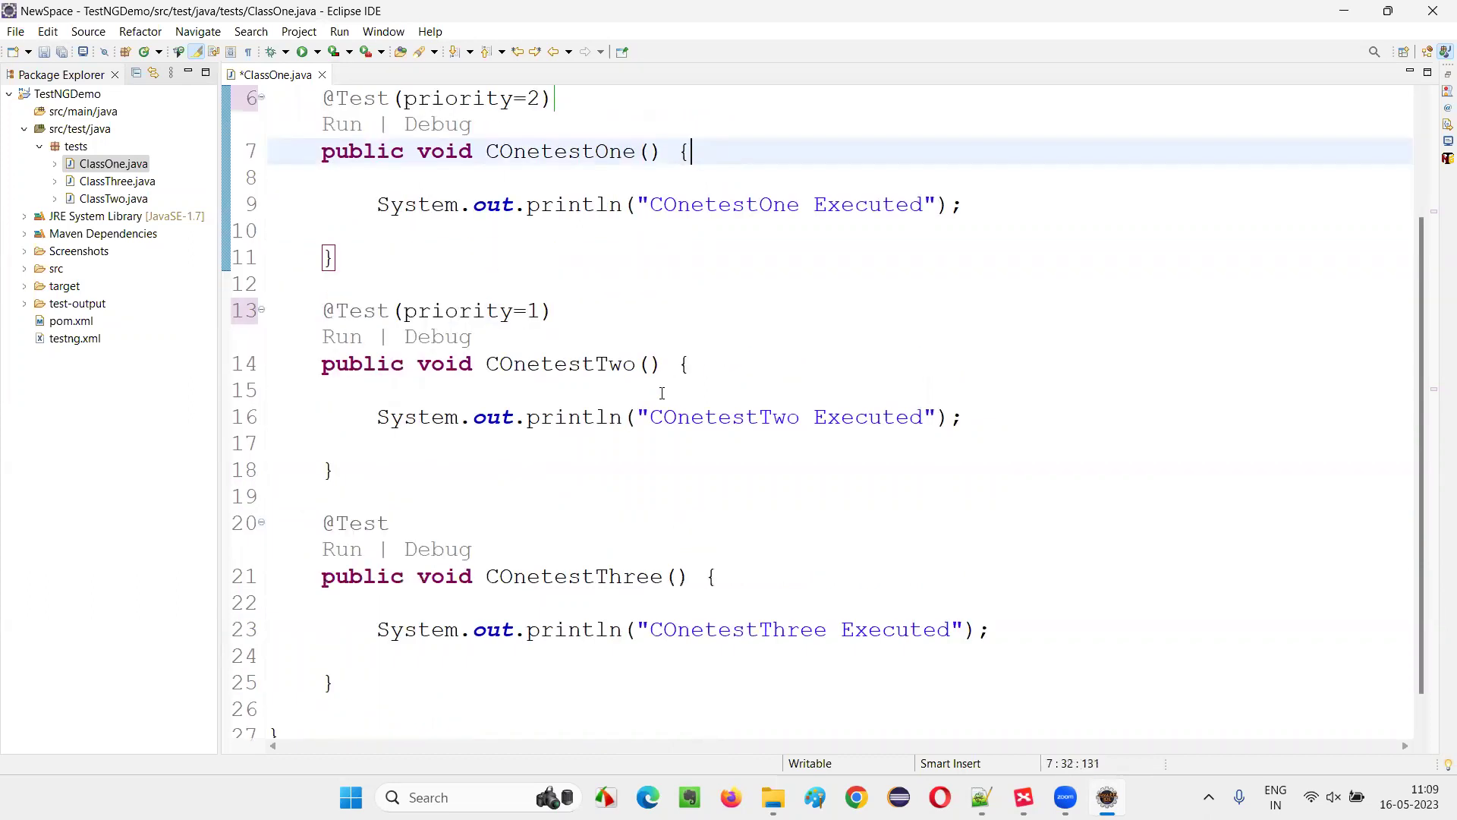
pyautogui.click(479, 523)
pyautogui.write('(')
pyautogui.write('priori')
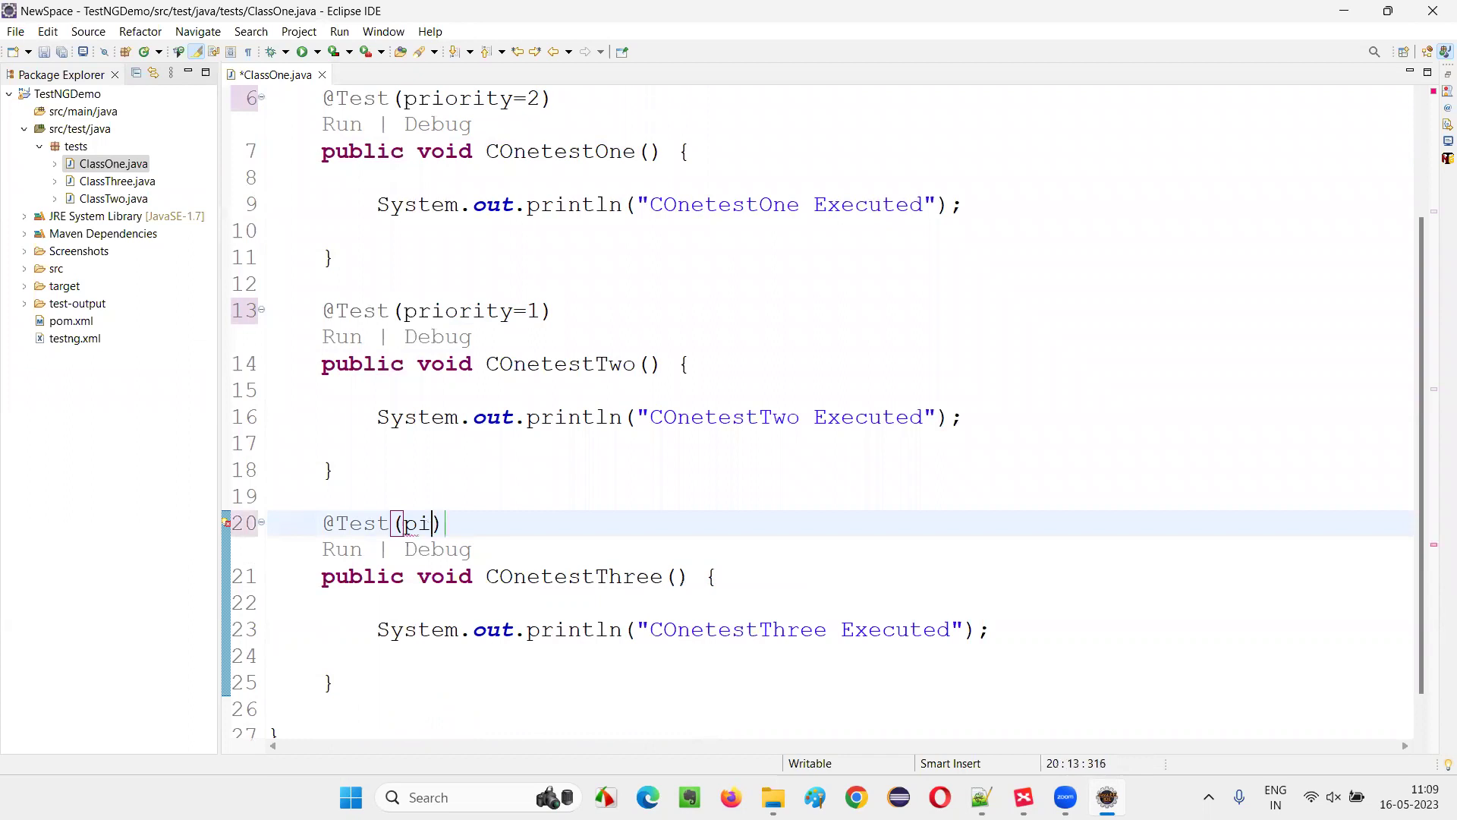
pyautogui.write('ty')
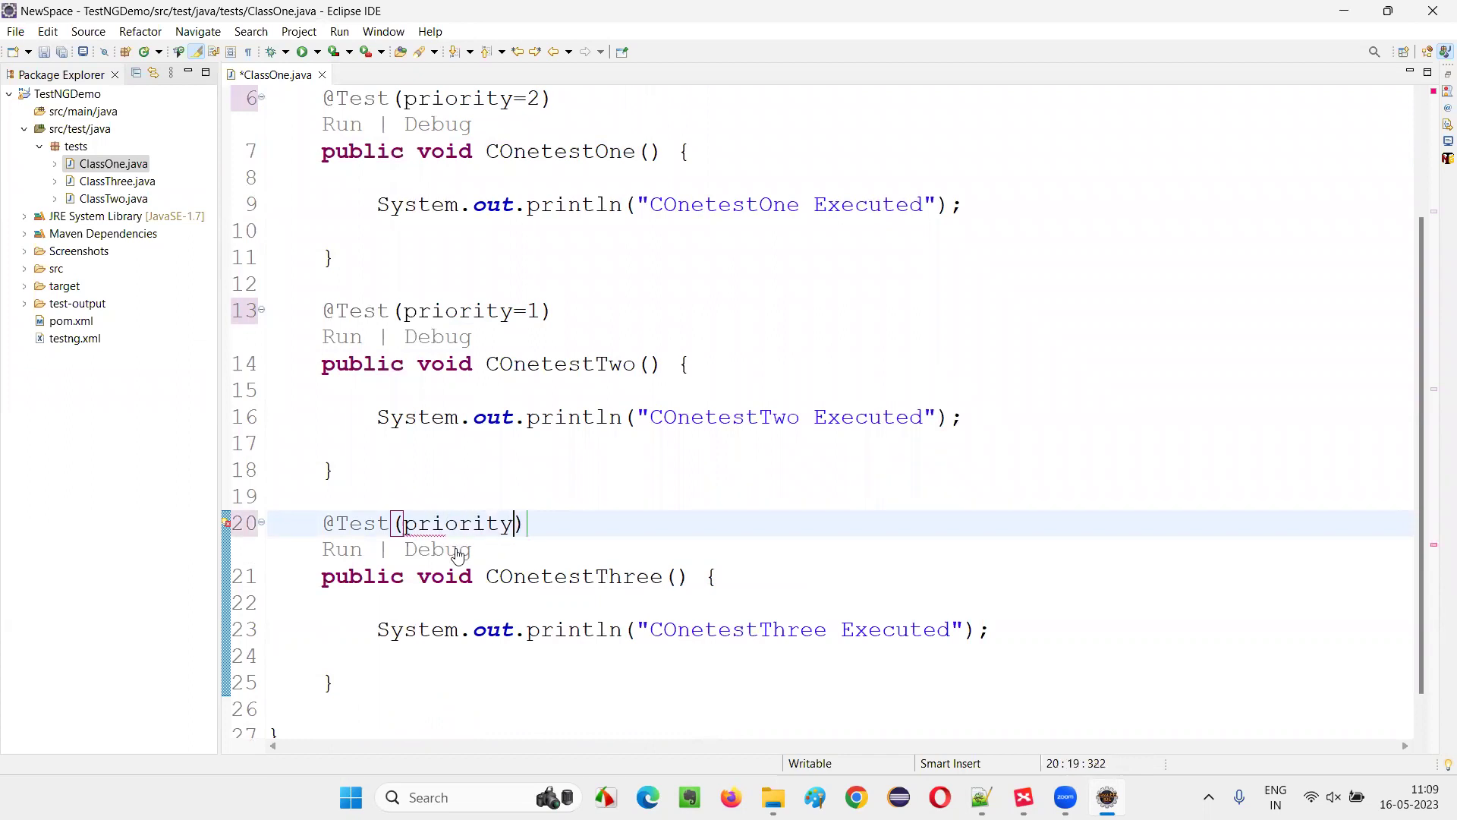
pyautogui.write('=3')
pyautogui.click(719, 577)
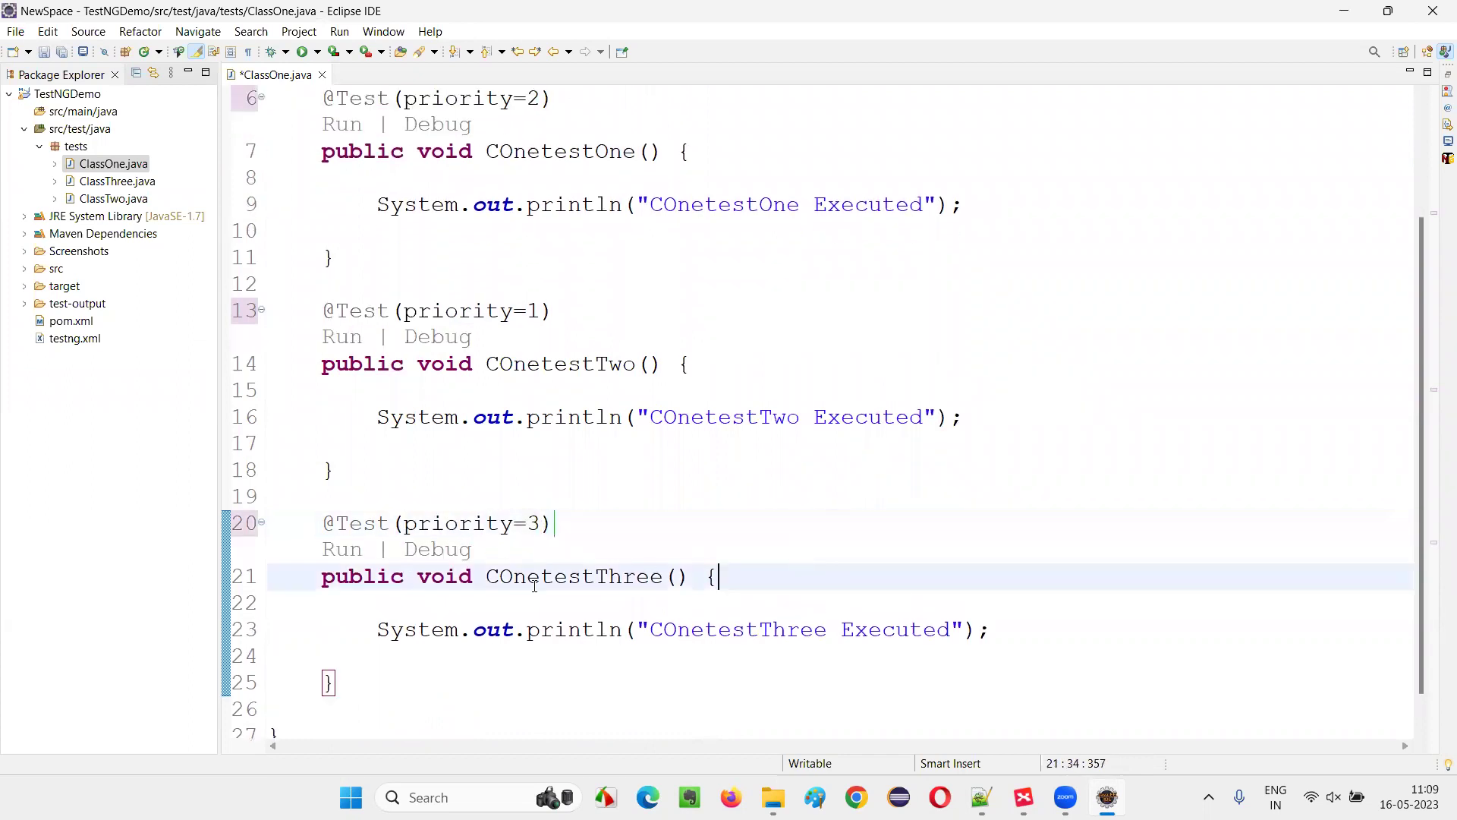
pyautogui.moveTo(486, 576); pyautogui.dragTo(719, 575)
pyautogui.click(718, 576)
pyautogui.moveTo(396, 310); pyautogui.dragTo(334, 470)
pyautogui.scroll(3, 593, 334)
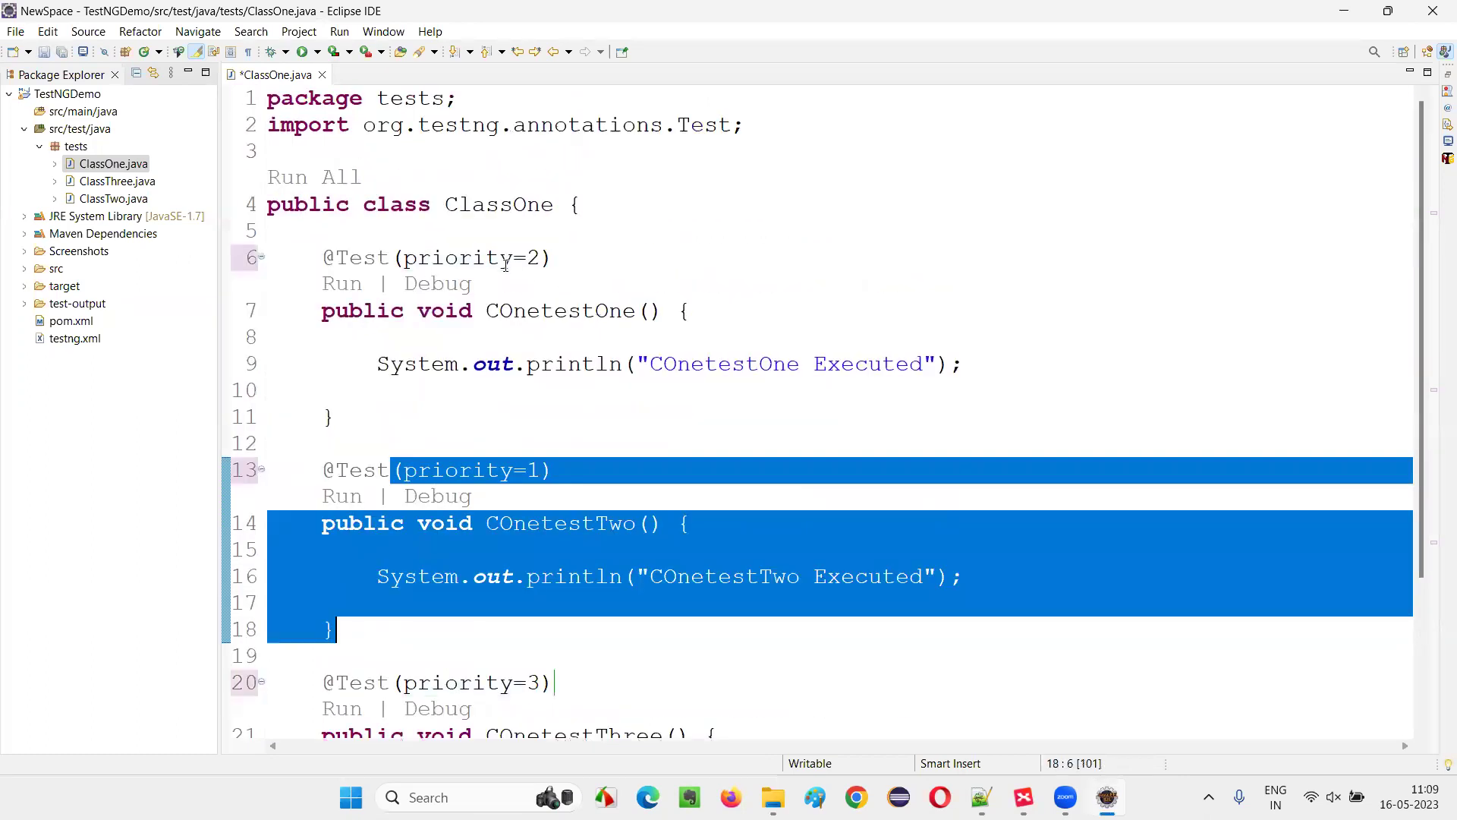
# Review all three prioritised test methods and return to the class declaration.
pyautogui.click(504, 265)
pyautogui.moveTo(396, 257); pyautogui.dragTo(333, 417)
pyautogui.scroll(-3, 683, 399)
pyautogui.moveTo(485, 539); pyautogui.dragTo(333, 644)
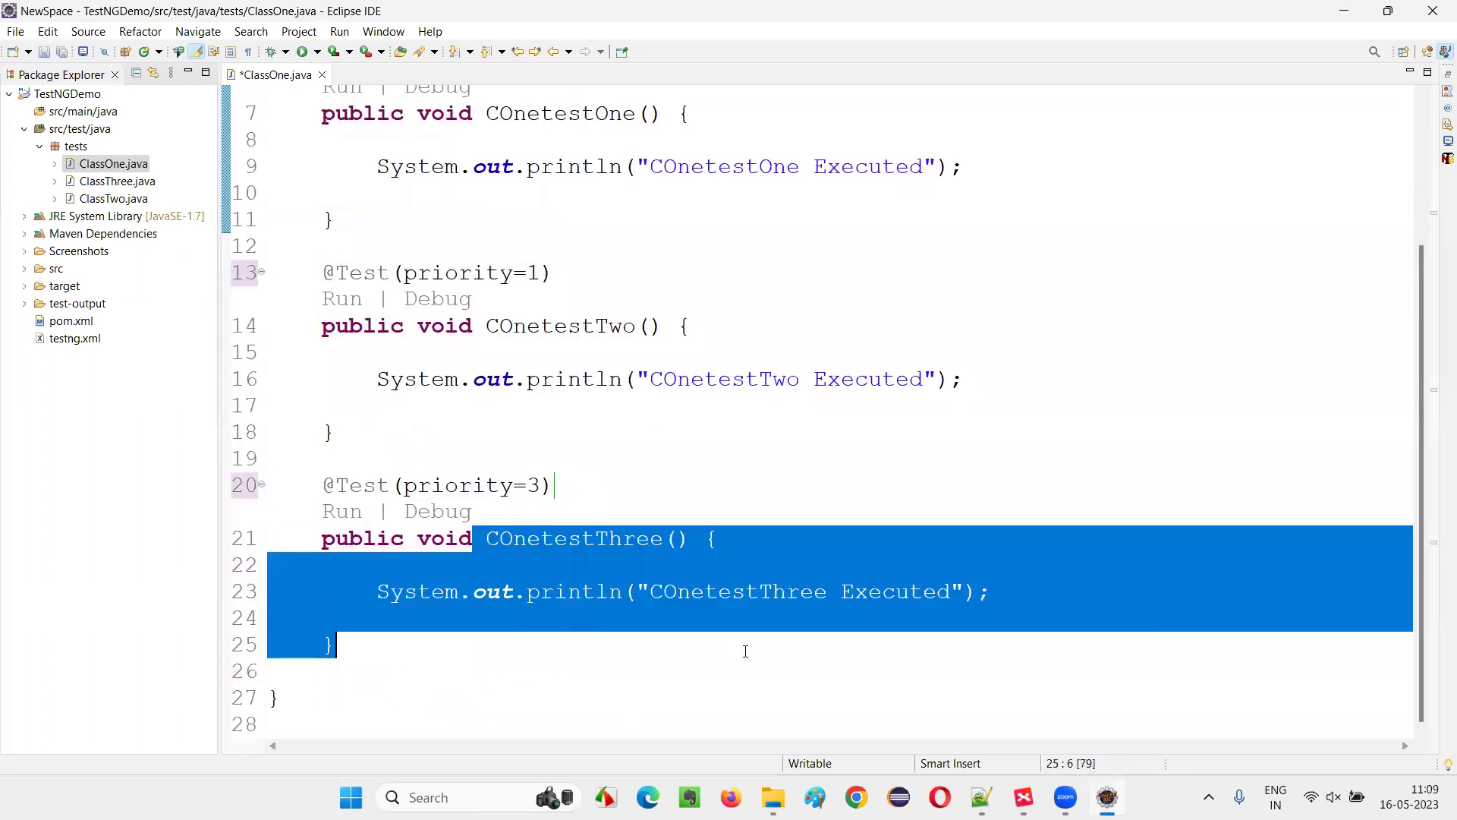
pyautogui.click(745, 650)
pyautogui.scroll(3, 684, 399)
pyautogui.click(311, 204)
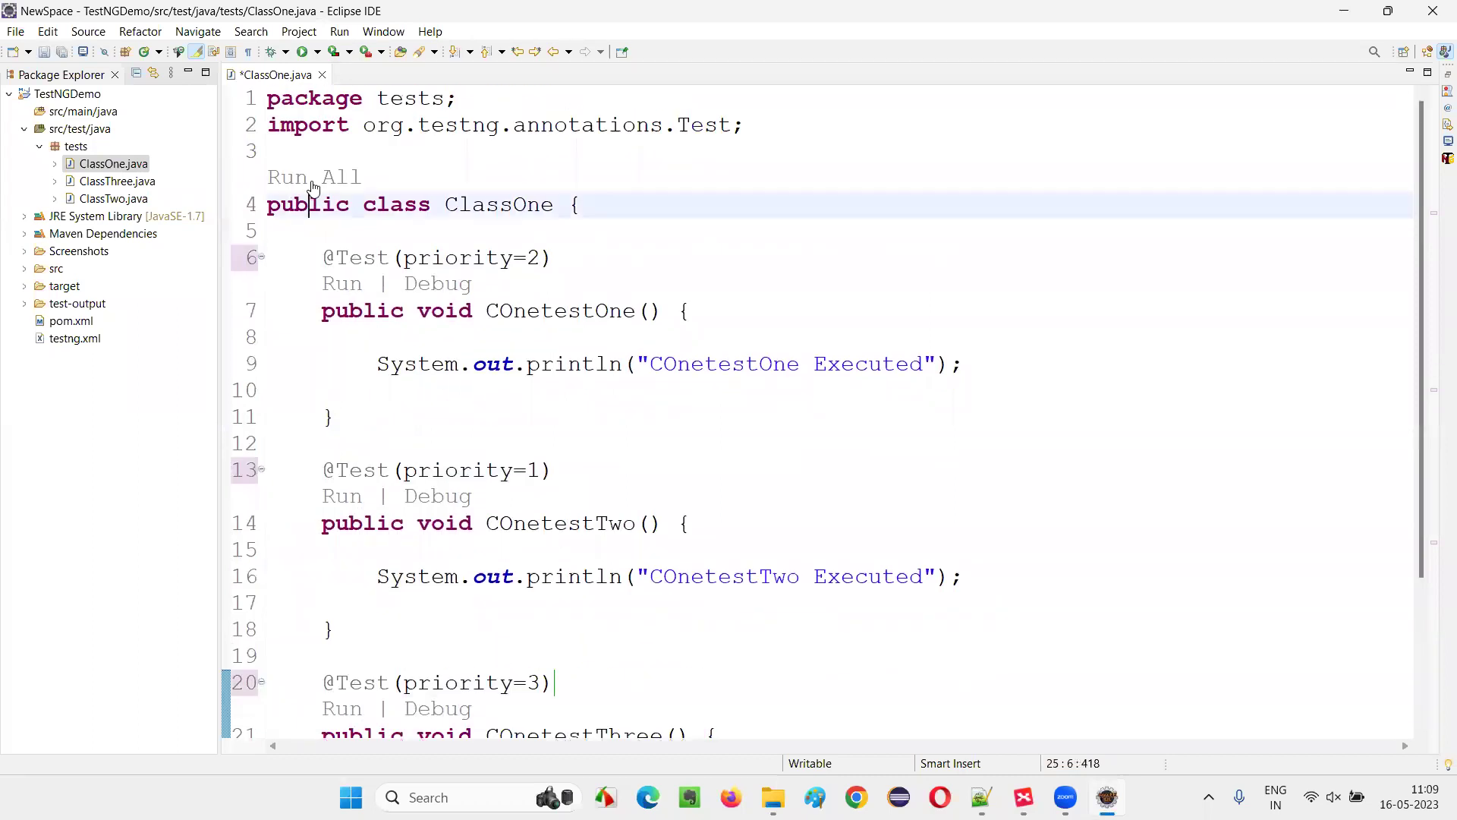
# Run ClassOne with TestNG and highlight the COnetestTwo and COnetestOne Executed console lines.
pyautogui.click(287, 178)
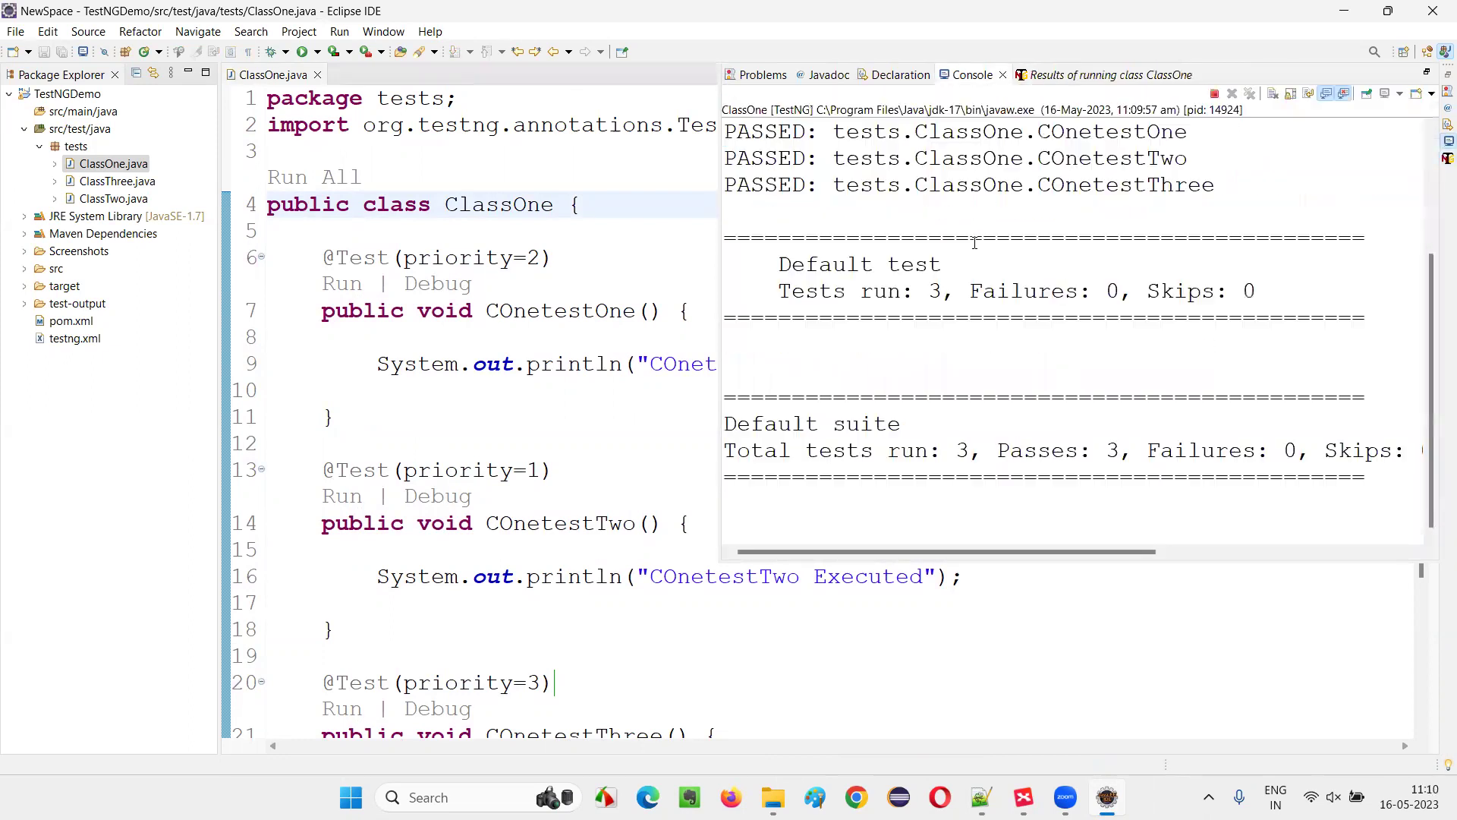
pyautogui.scroll(3, 974, 242)
pyautogui.moveTo(725, 239); pyautogui.dragTo(1025, 293)
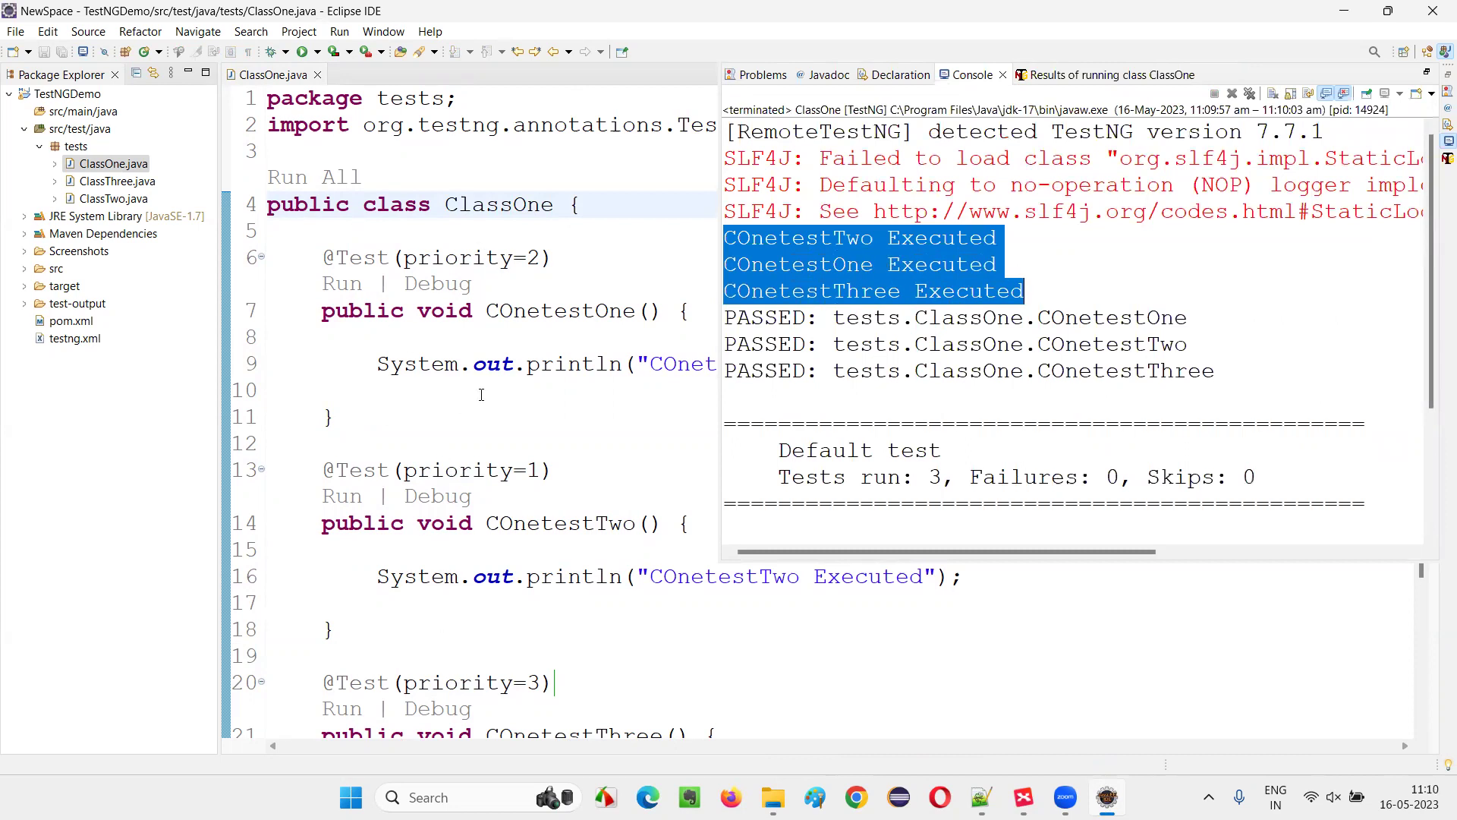
pyautogui.click(797, 274)
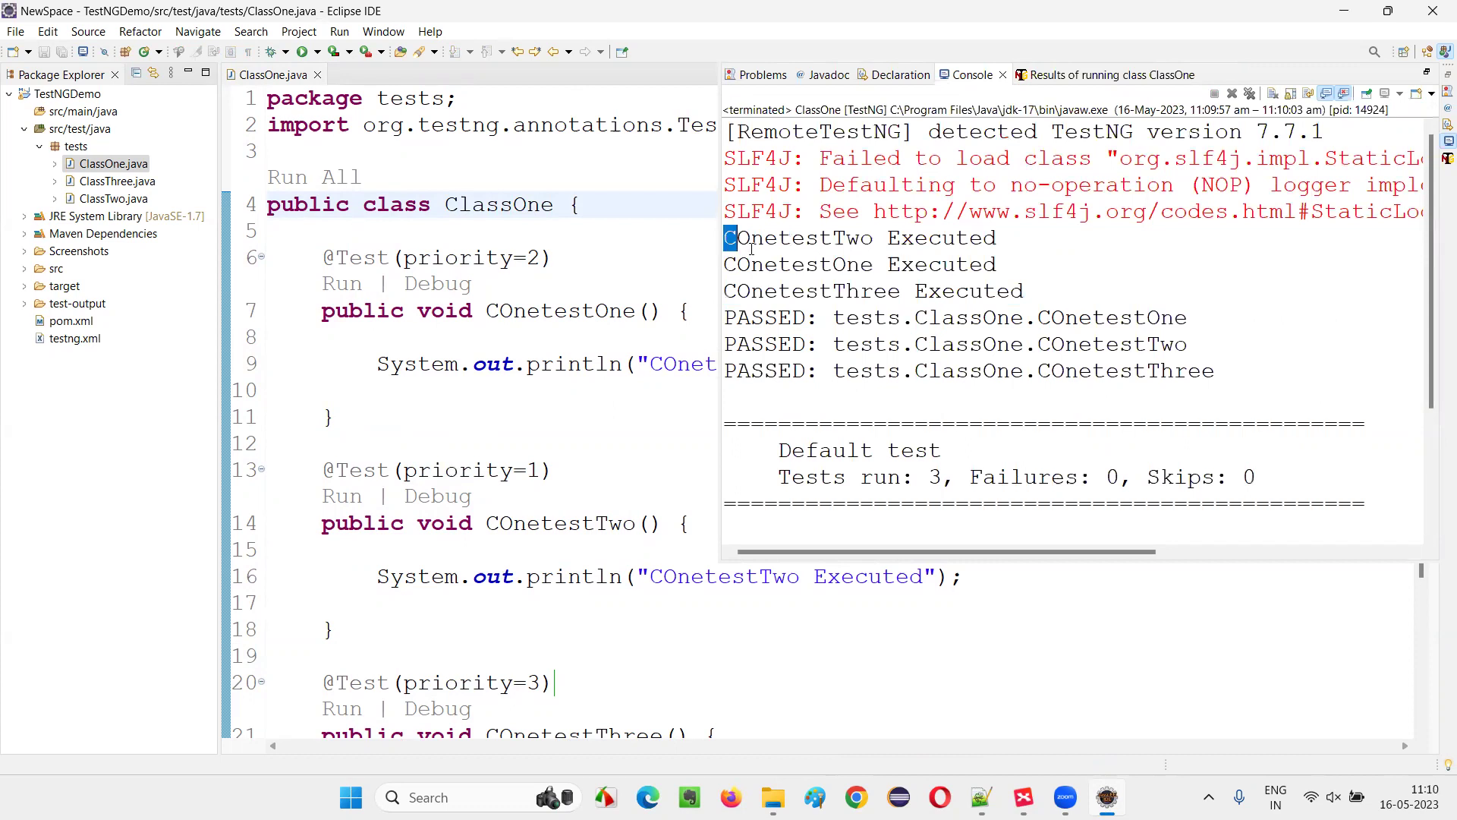
pyautogui.moveTo(723, 238); pyautogui.dragTo(875, 237)
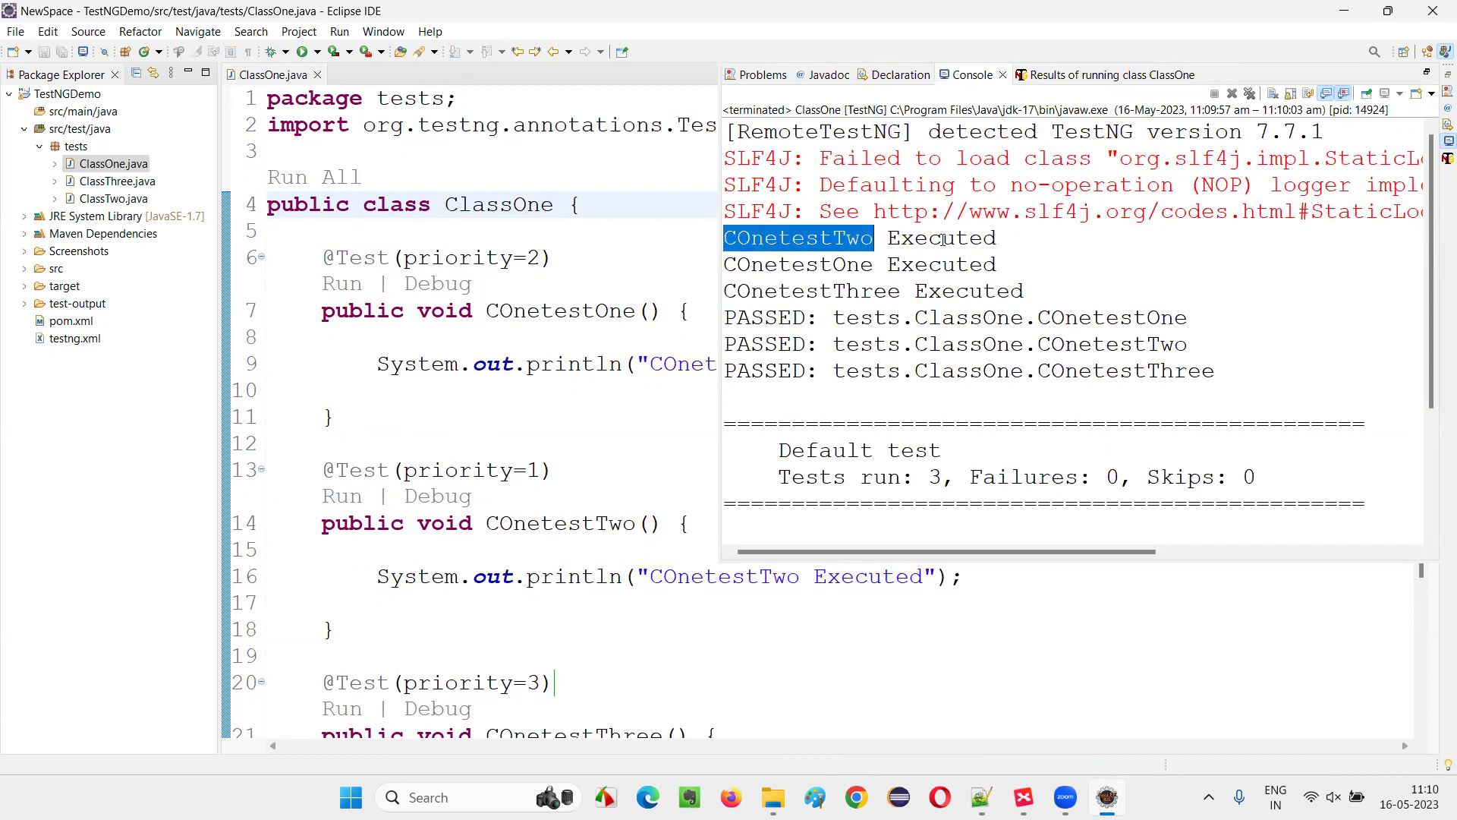
pyautogui.moveTo(997, 238); pyautogui.dragTo(725, 238)
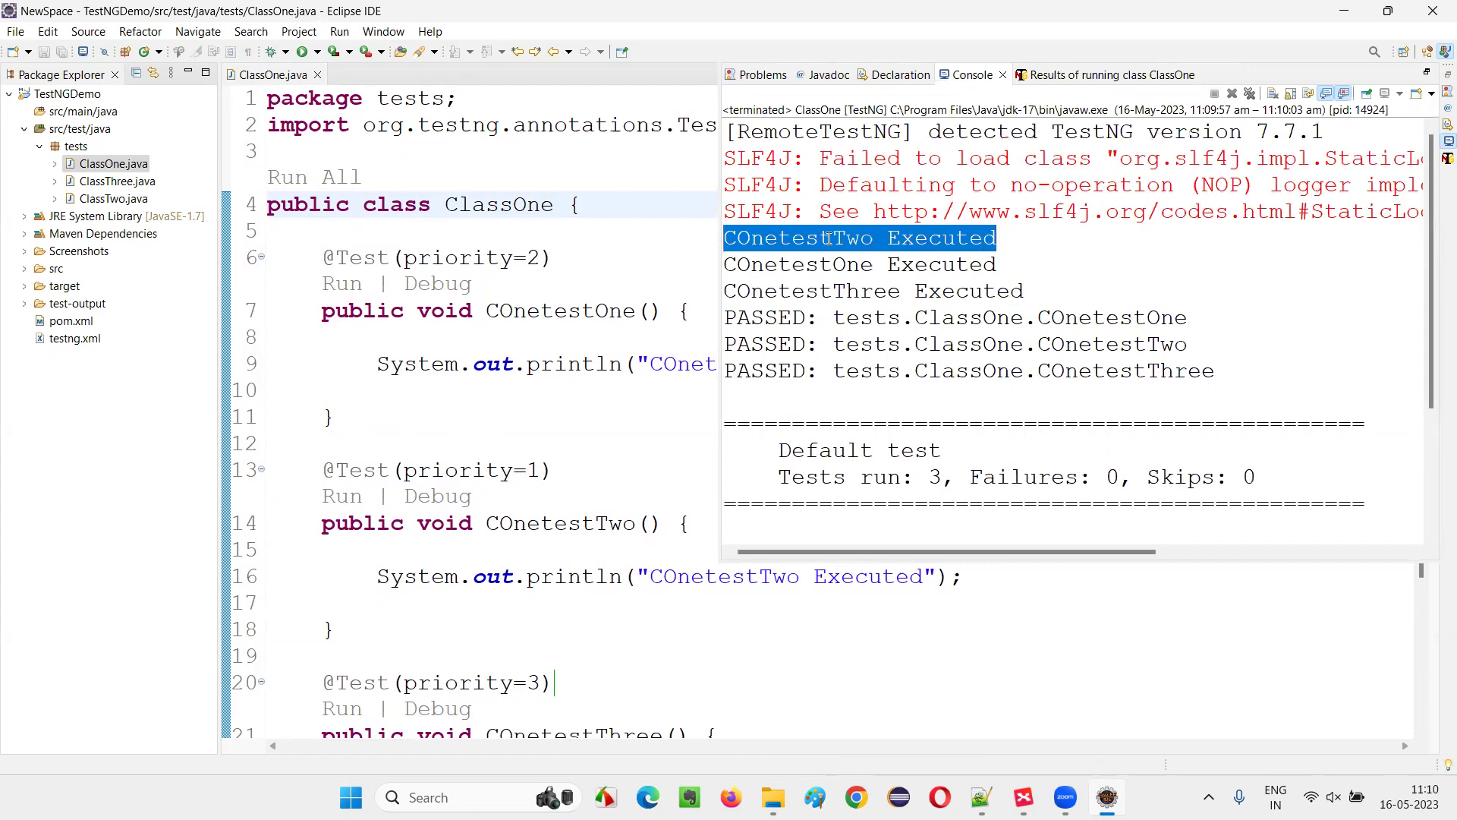
pyautogui.moveTo(724, 264); pyautogui.dragTo(998, 264)
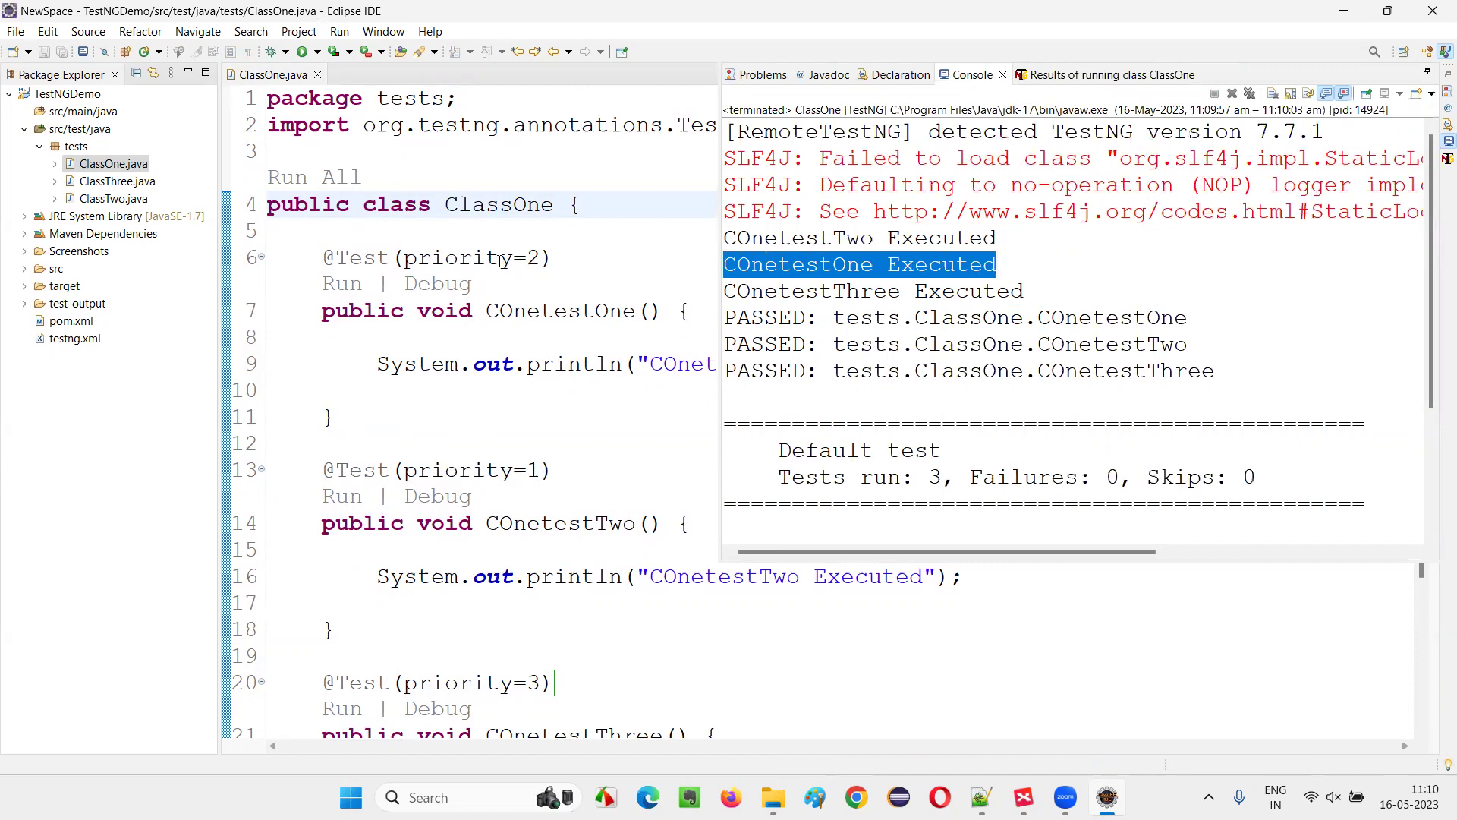
pyautogui.moveTo(724, 292); pyautogui.dragTo(929, 291)
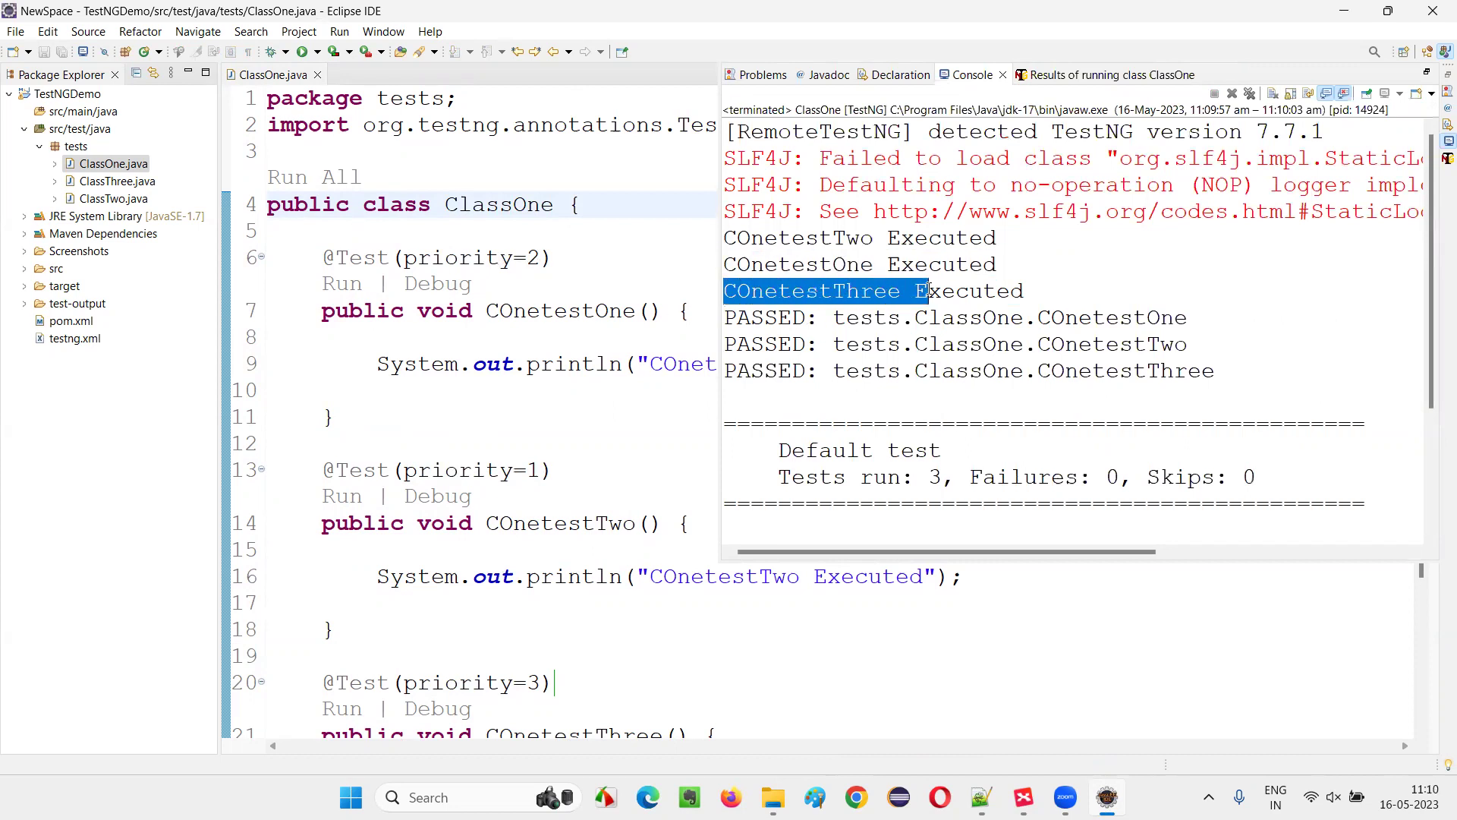
pyautogui.scroll(-3, 489, 513)
pyautogui.hotkey('alt', 'Tab')
pyautogui.click(520, 421)
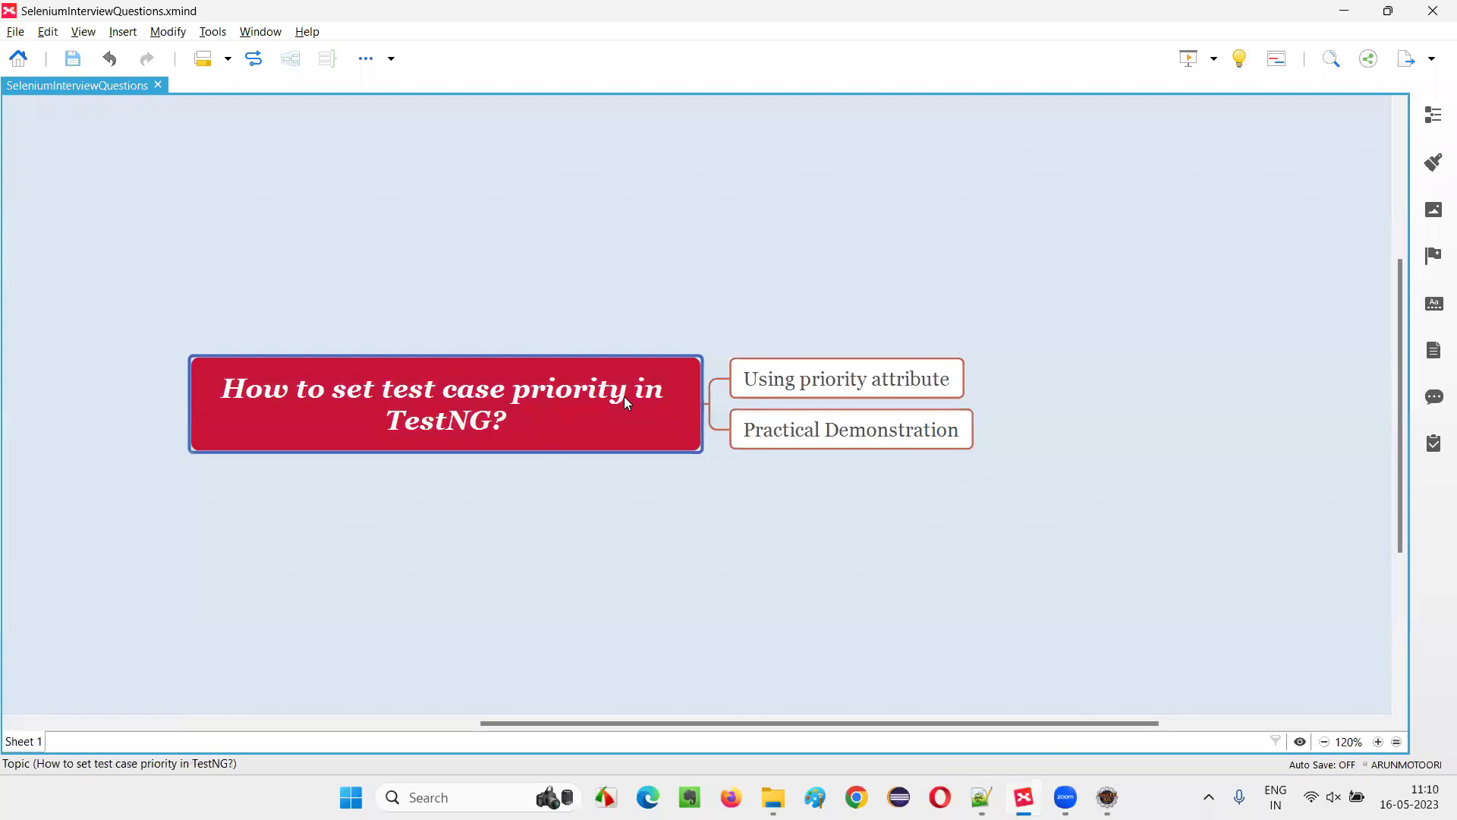
pyautogui.click(846, 387)
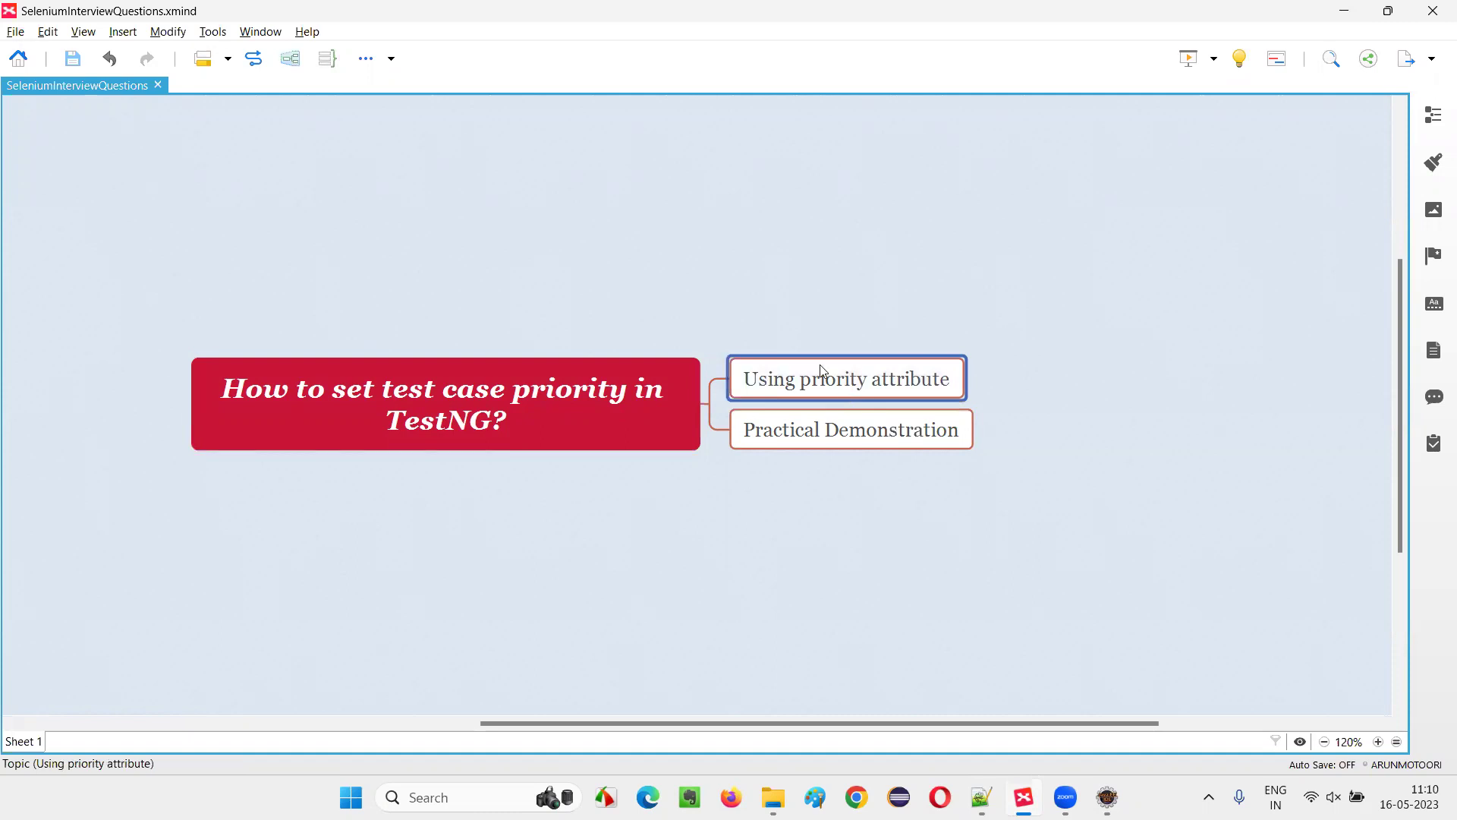
pyautogui.hotkey('alt', 'Tab')
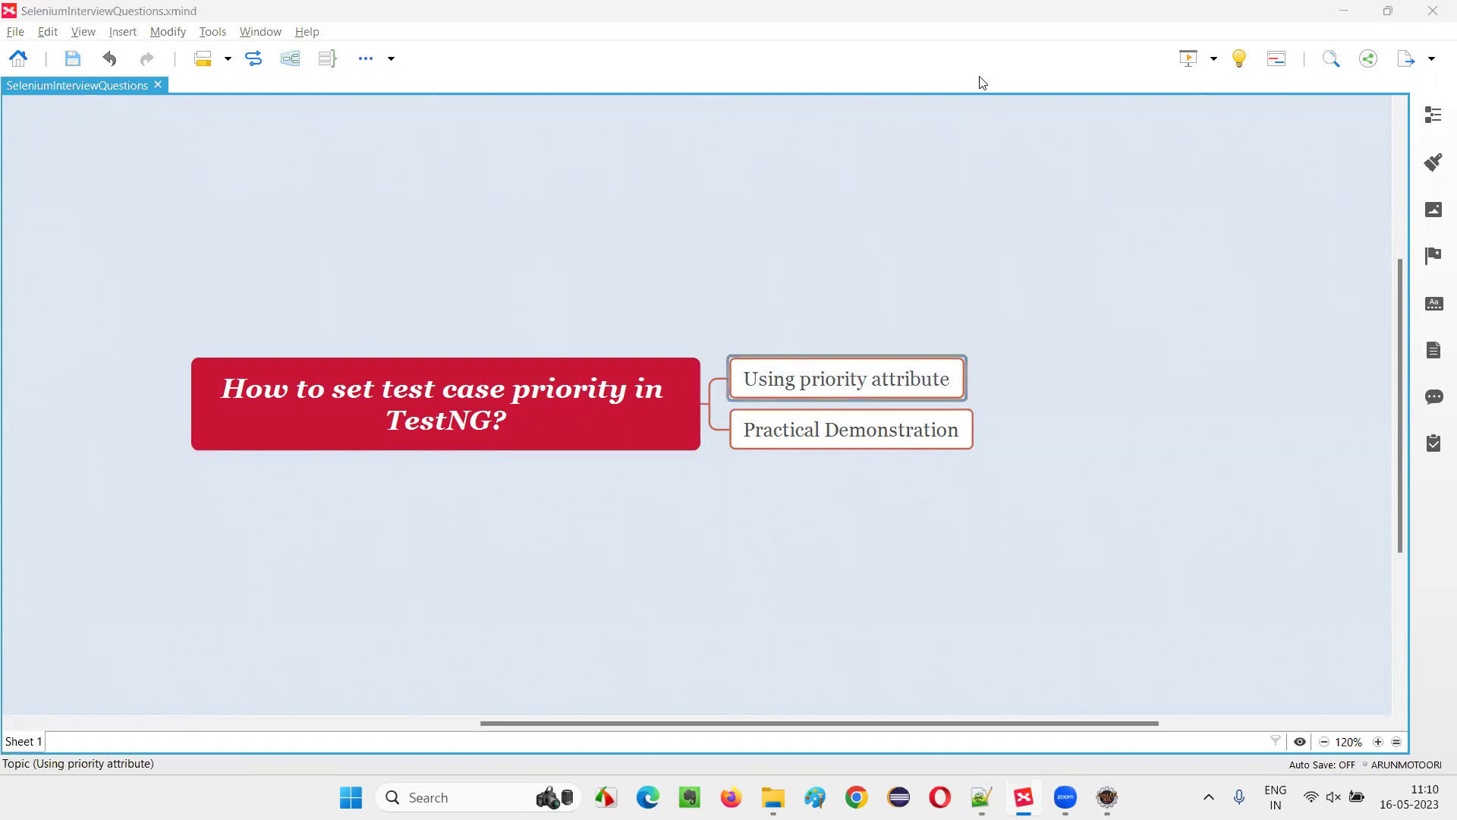